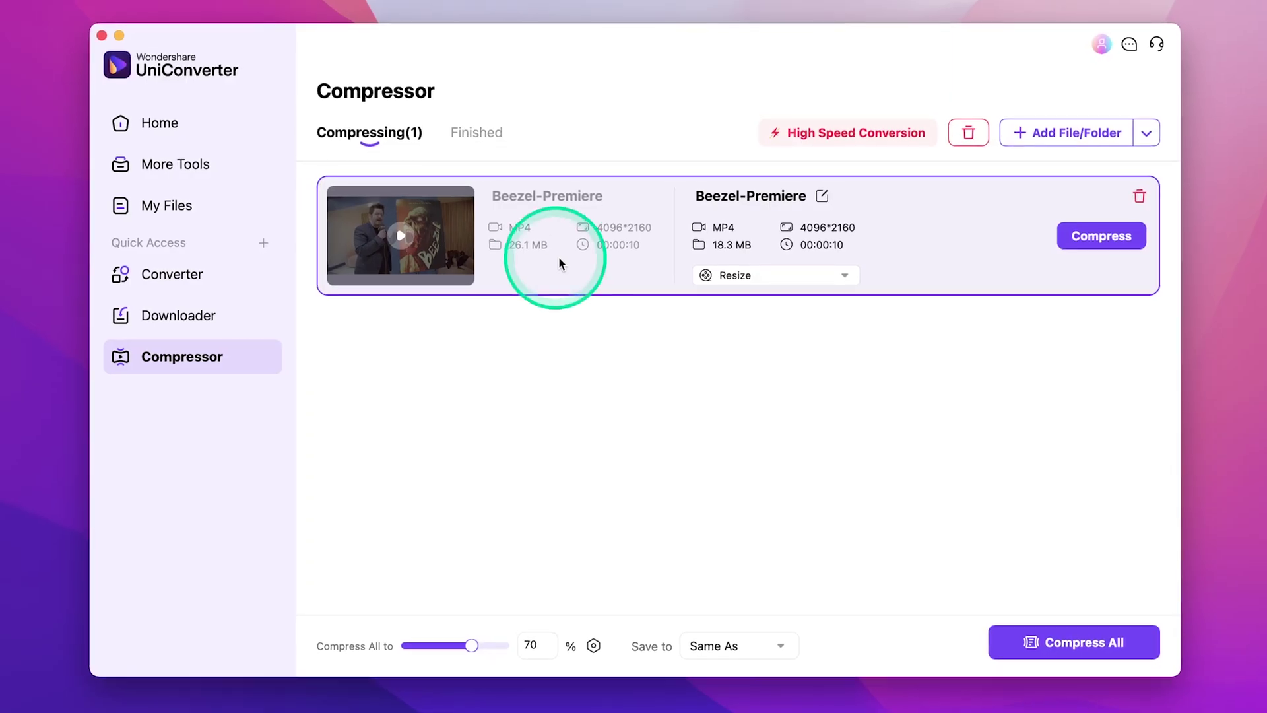
Step: Close the loaded Beezel-Premiere compression job and go back to UniConverter's Home tool cards
{"action": "left_click", "coordinate": [845, 275]}
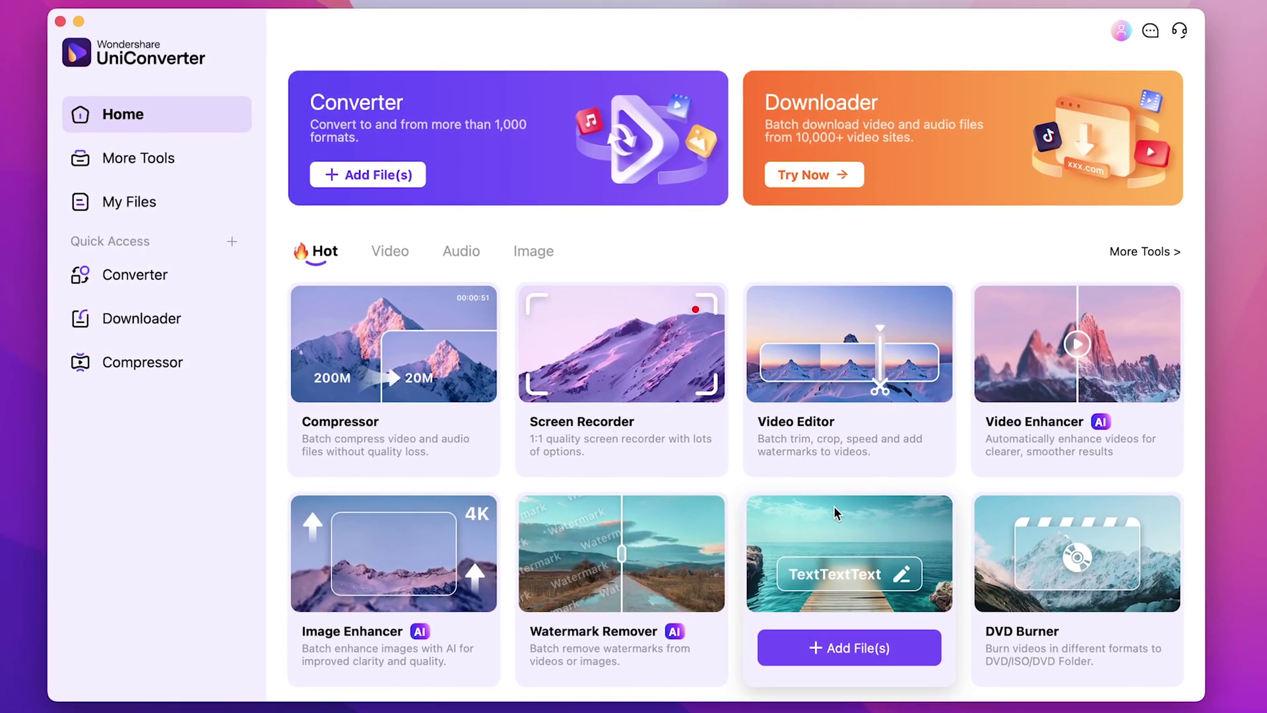
{"action": "left_click", "coordinate": [538, 354]}
{"action": "left_click", "coordinate": [401, 348]}
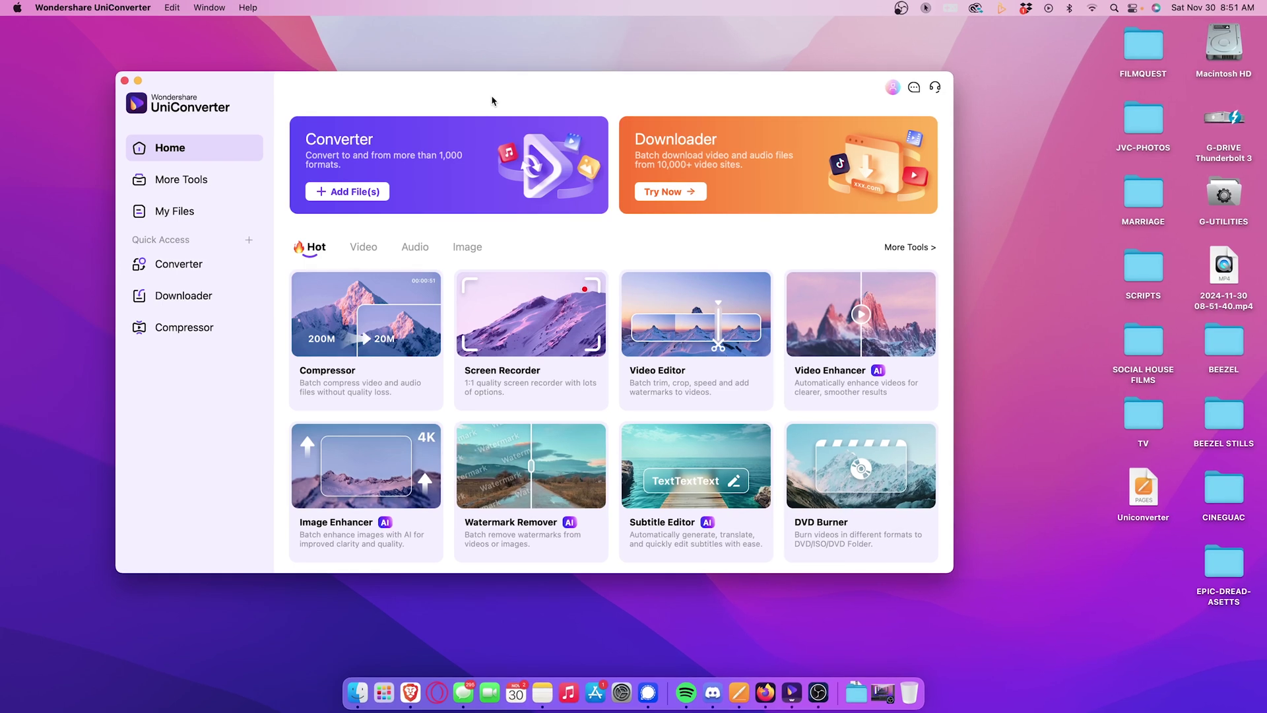
{"action": "left_click", "coordinate": [236, 307]}
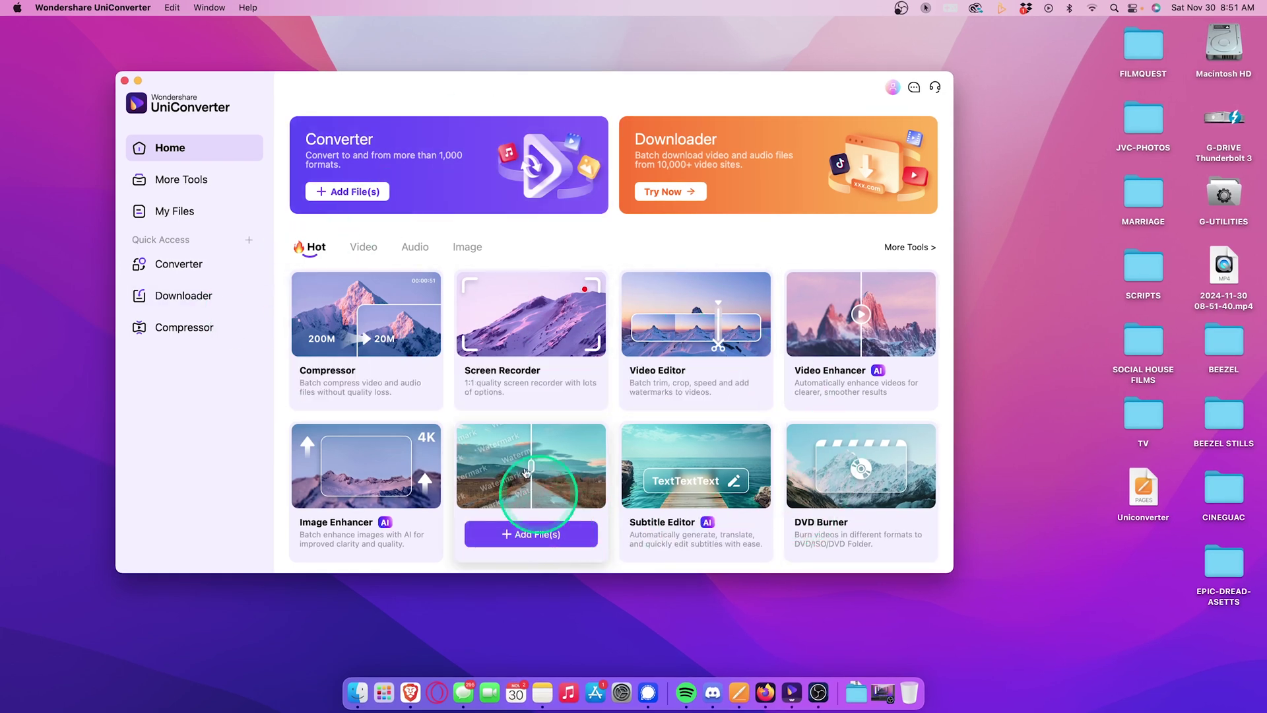
{"action": "mouse_move", "coordinate": [391, 379]}
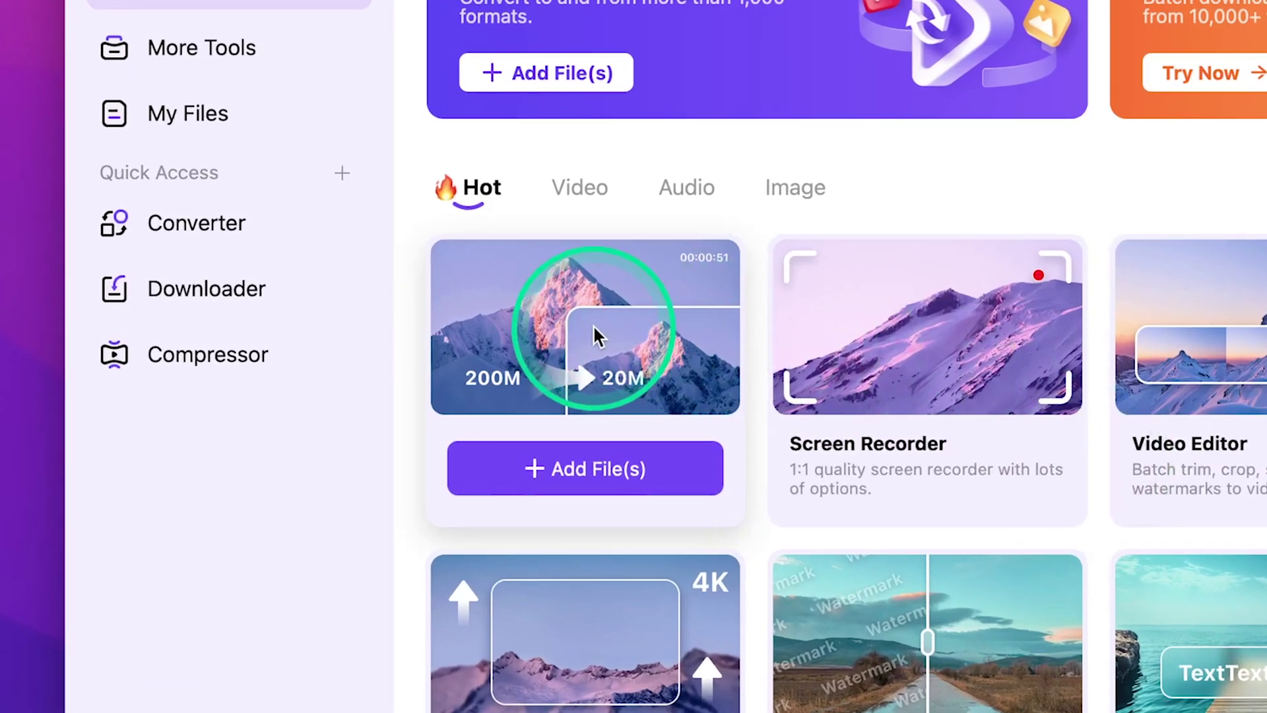
Step: Browse G-DRIVE Thunderbolt 3 > WONDERSHARE and play Beezel-Premiere.mp4 in QuickTime
{"action": "left_click", "coordinate": [594, 327]}
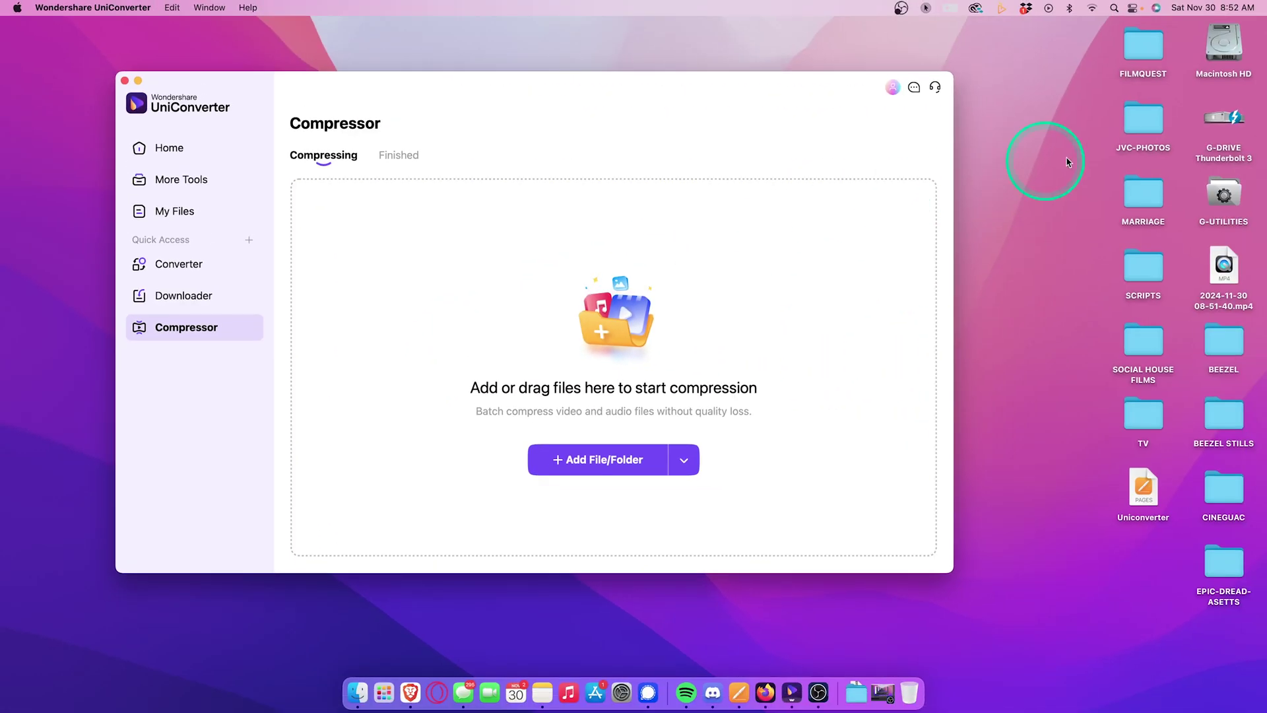
{"action": "double_click", "coordinate": [1225, 118]}
{"action": "double_click", "coordinate": [523, 475]}
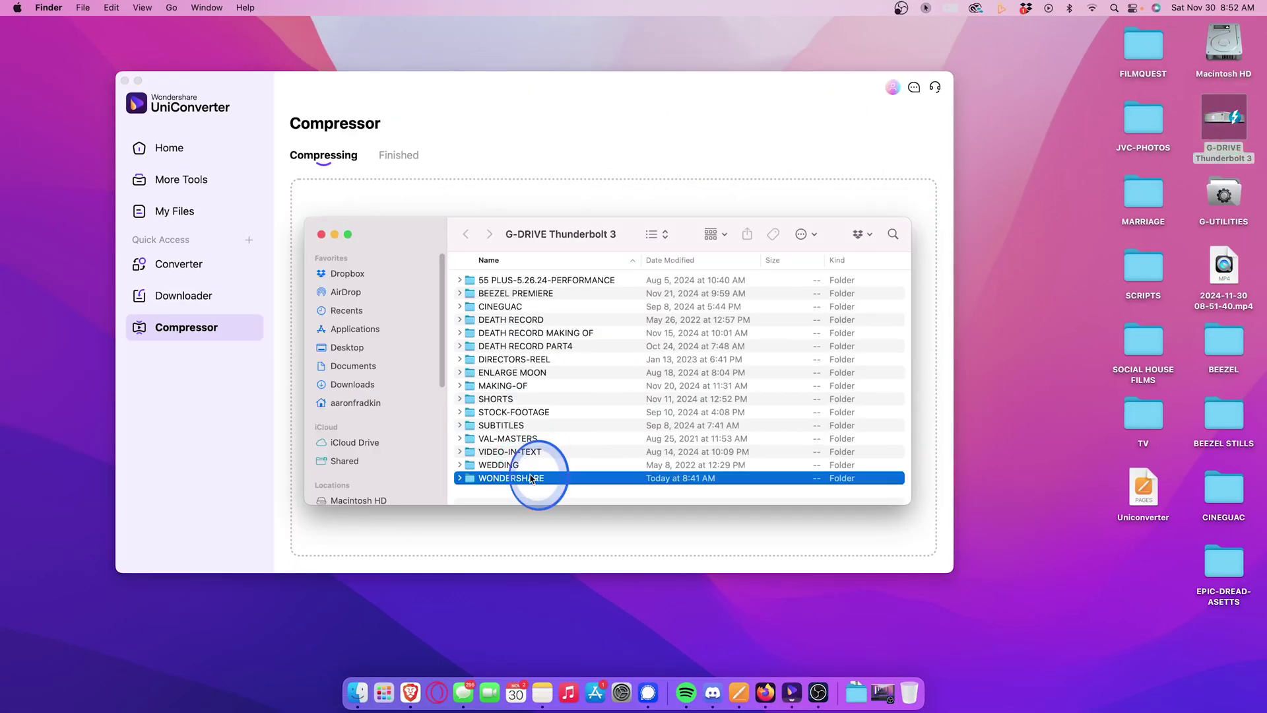
{"action": "double_click", "coordinate": [540, 282]}
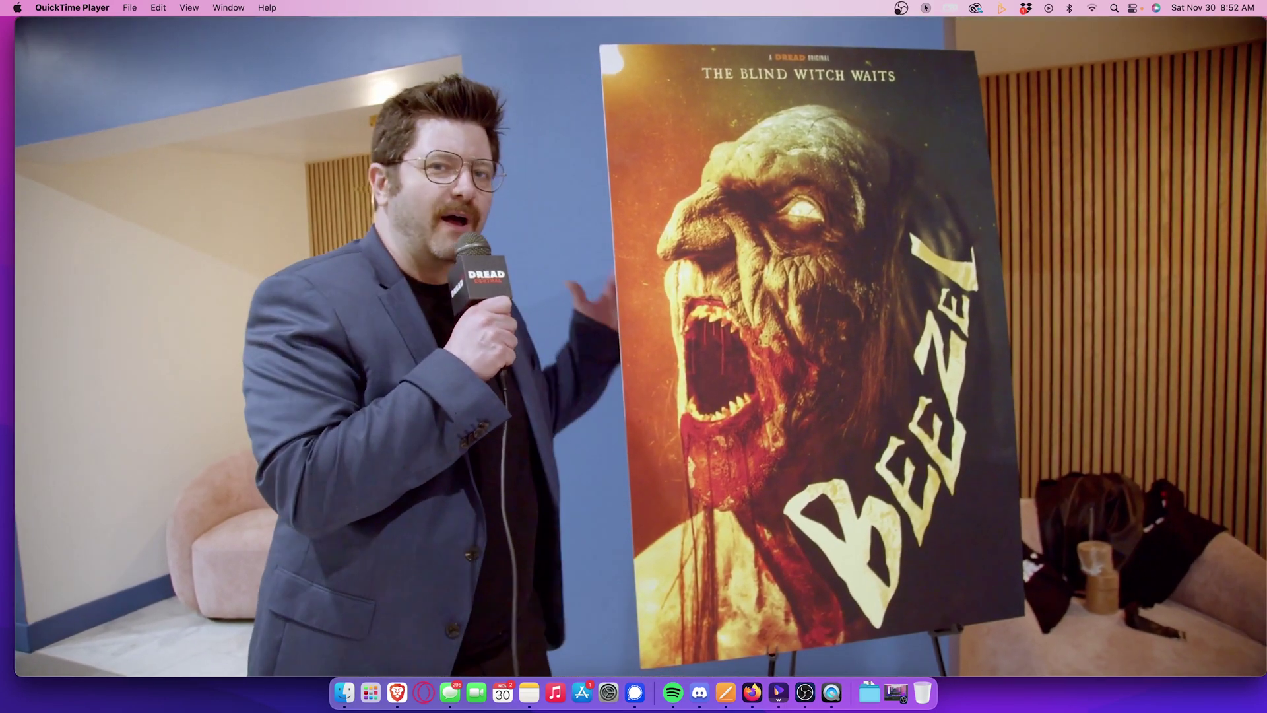
Step: Pause and close the Beezel-Premiere clip in QuickTime, then close the Finder folder window
{"action": "left_click", "coordinate": [275, 219]}
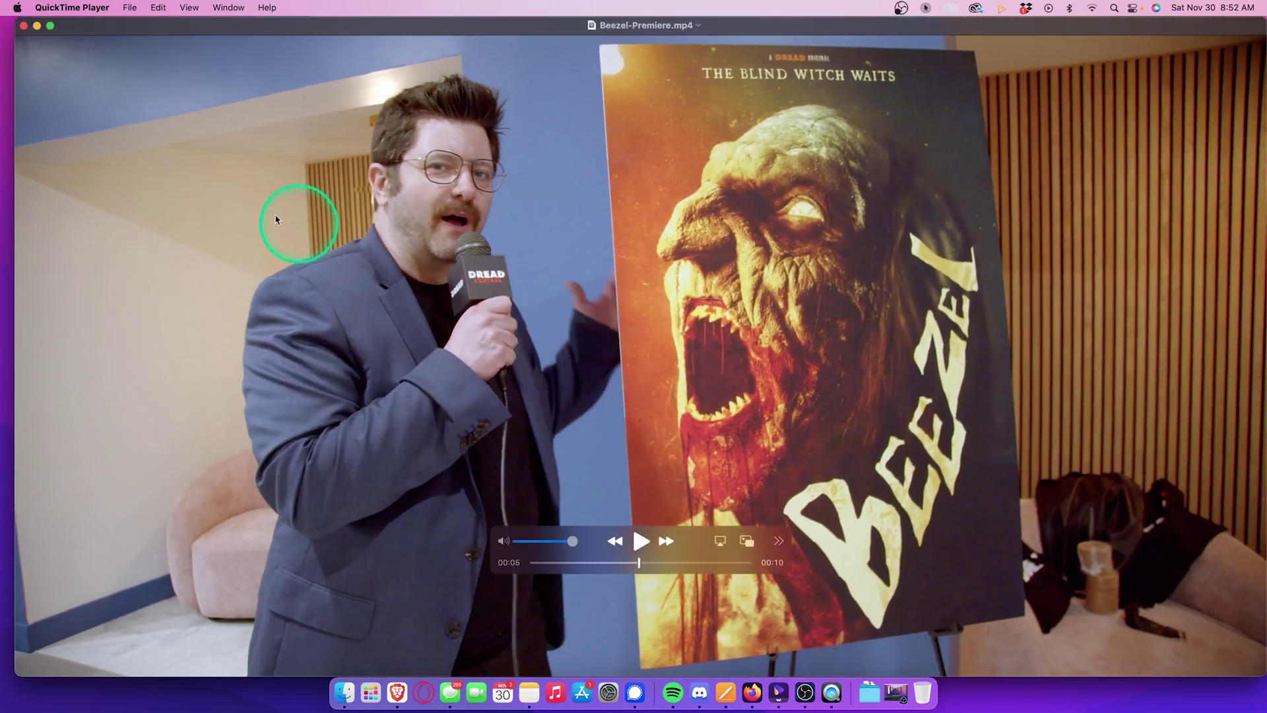
{"action": "left_click", "coordinate": [24, 26]}
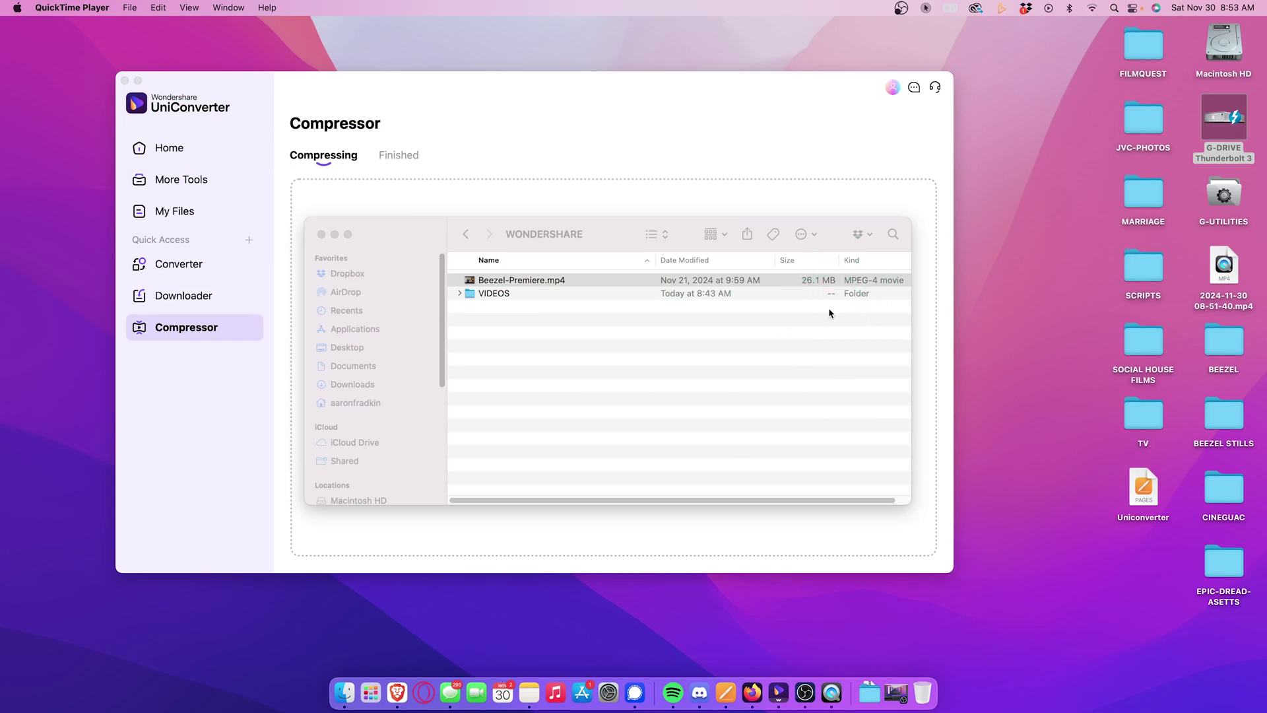
{"action": "left_click", "coordinate": [589, 302]}
{"action": "left_click", "coordinate": [322, 234]}
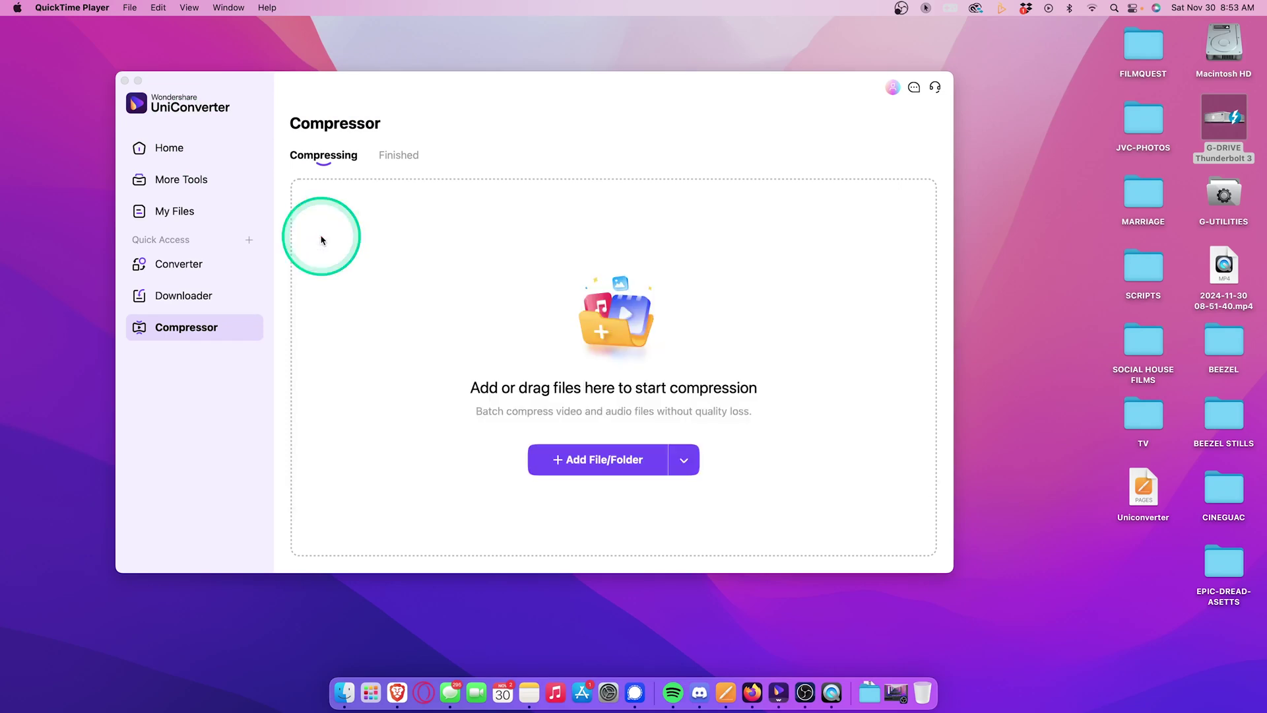
Step: Load Beezel-Premiere.mp4 from WONDERSHARE into the Compressor, targeting 18.3 MB from 26.1 MB
{"action": "left_click", "coordinate": [173, 153]}
{"action": "mouse_move", "coordinate": [305, 297]}
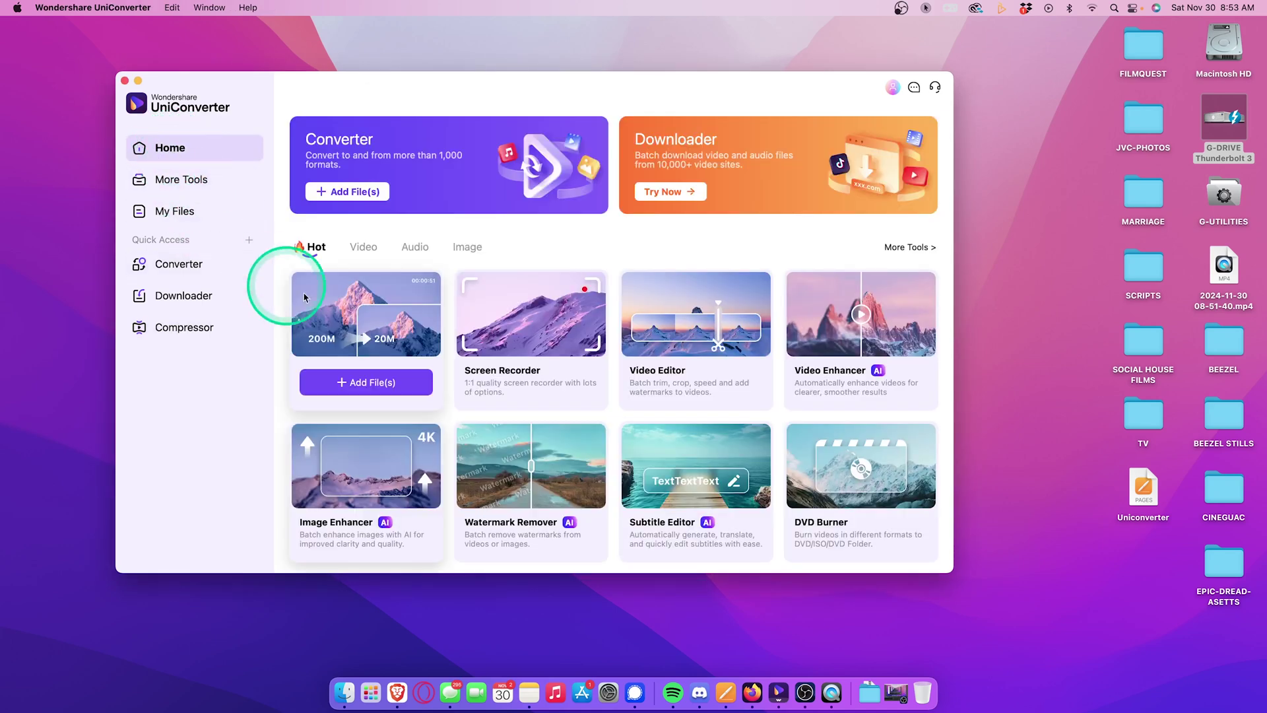
{"action": "left_click", "coordinate": [362, 312]}
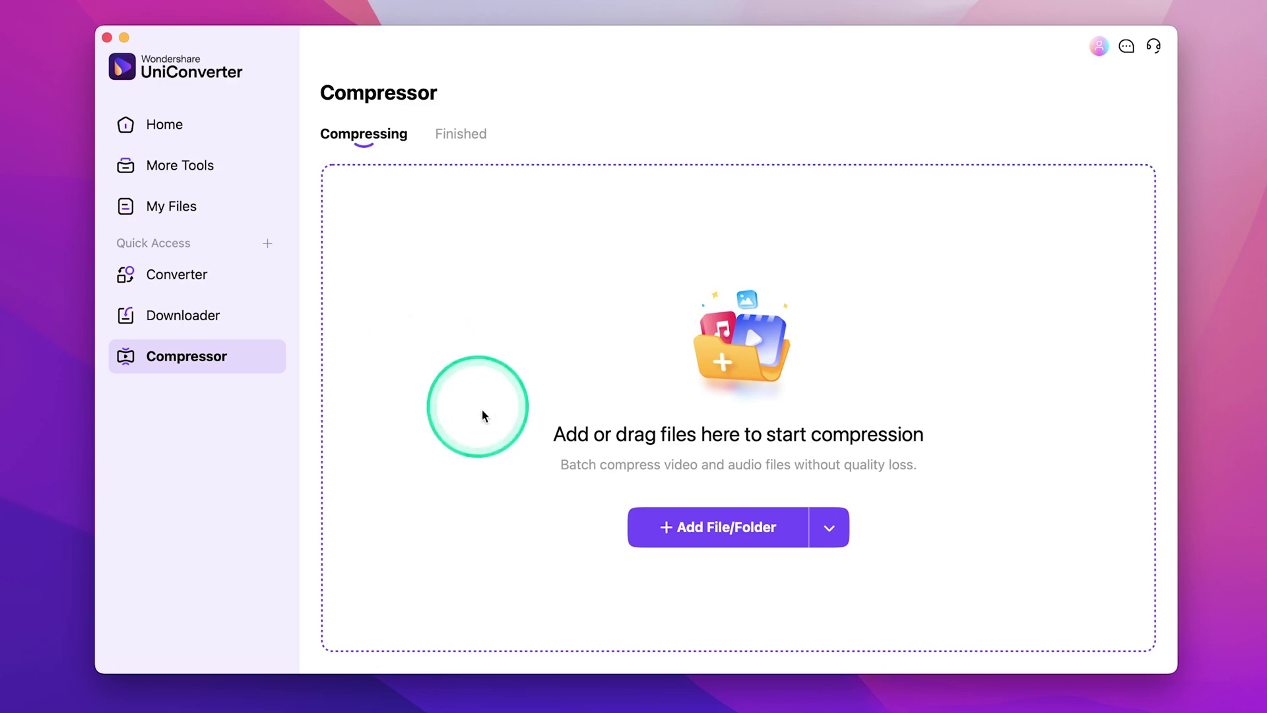
{"action": "left_click", "coordinate": [727, 537]}
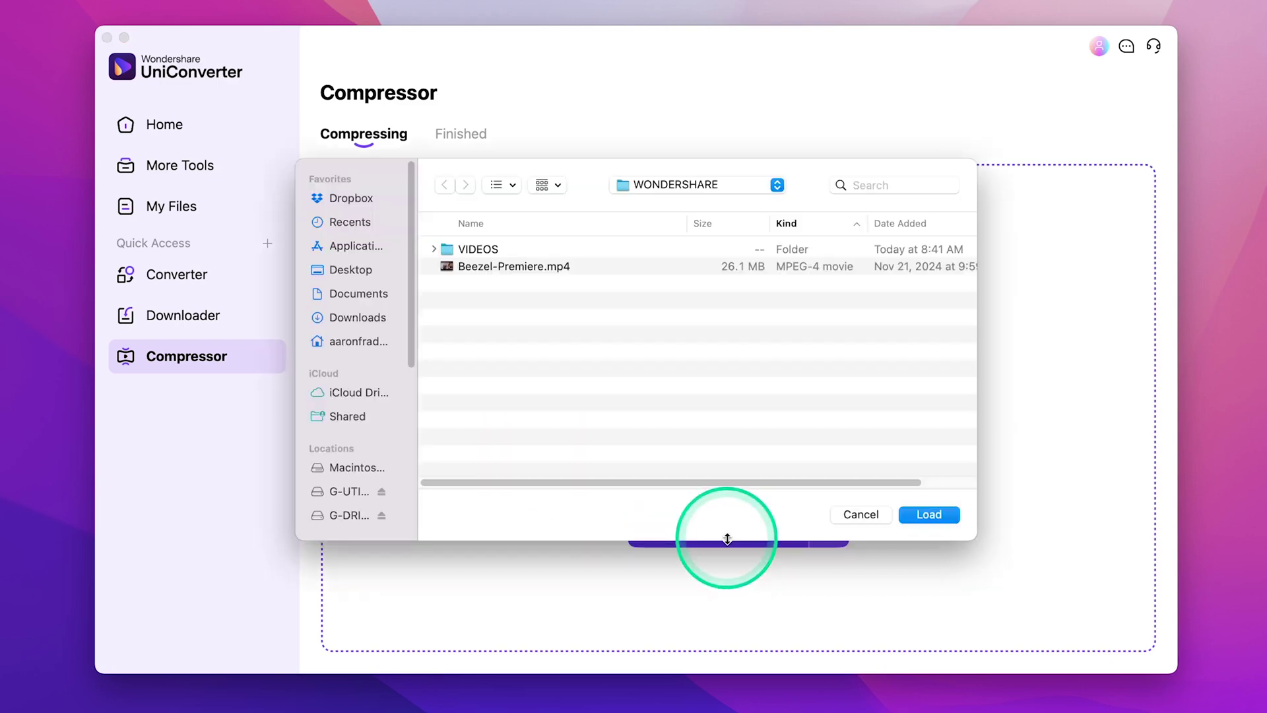
{"action": "double_click", "coordinate": [537, 267]}
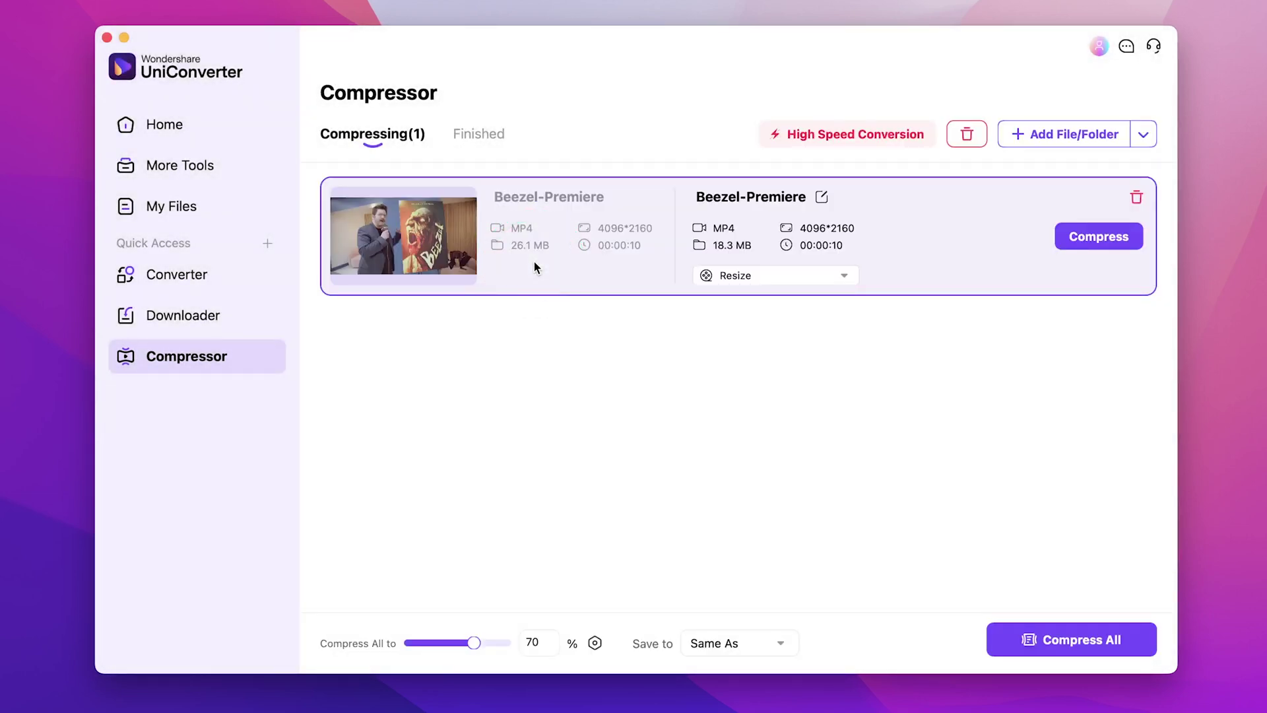
{"action": "left_click", "coordinate": [545, 261]}
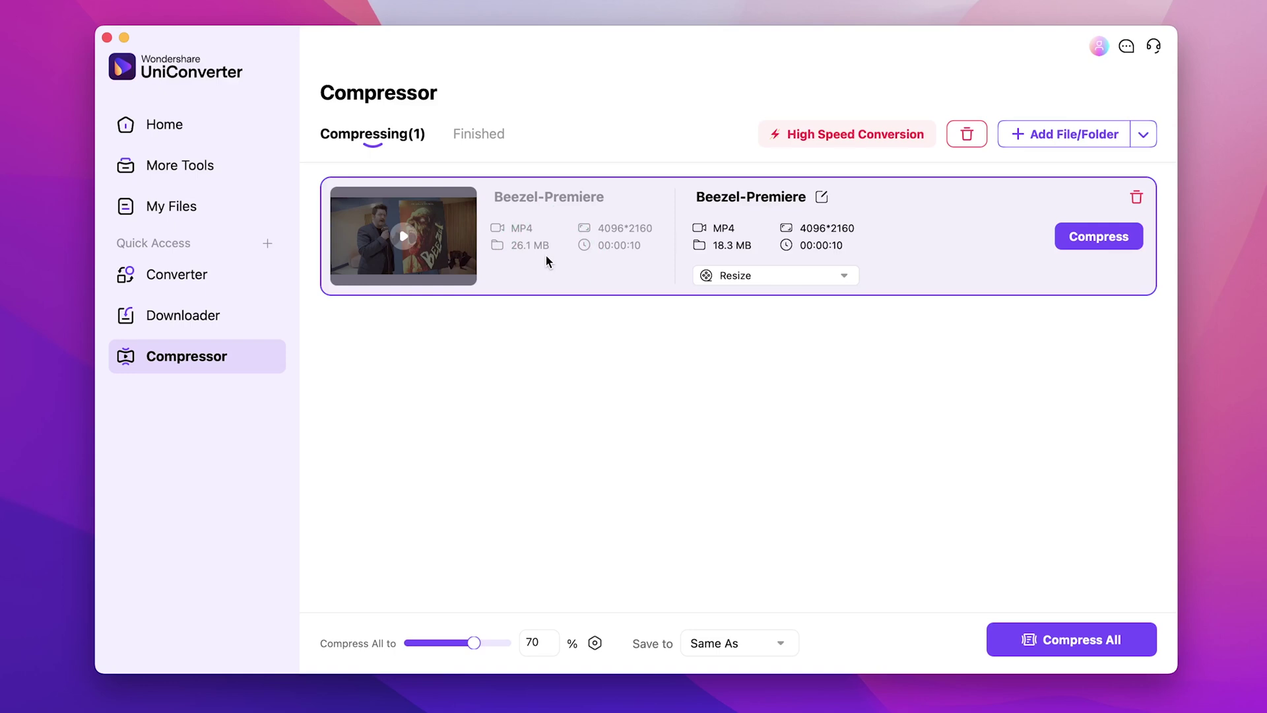
Step: Set Beezel-Premiere's compression to 58% (about 15 MB) with MOV as the output format
{"action": "left_click", "coordinate": [843, 278]}
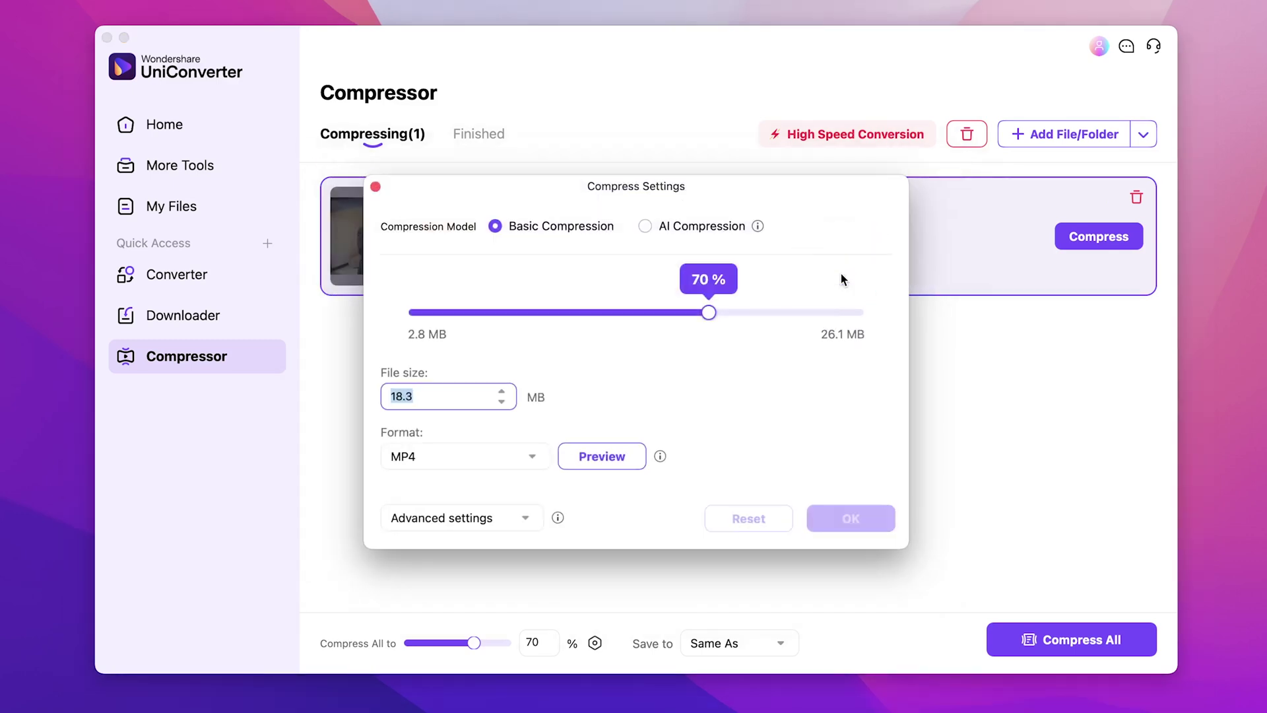
{"action": "left_click", "coordinate": [709, 313]}
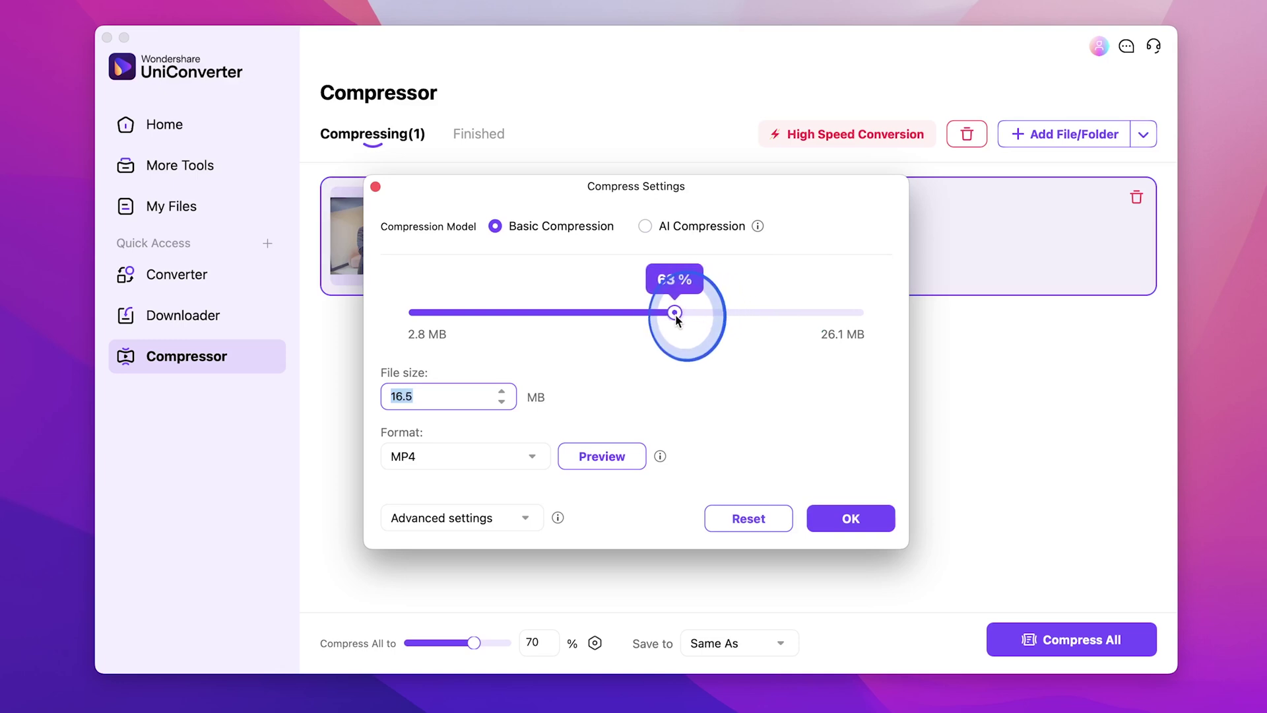
{"action": "left_click_drag", "start_coordinate": [669, 318], "coordinate": [649, 321]}
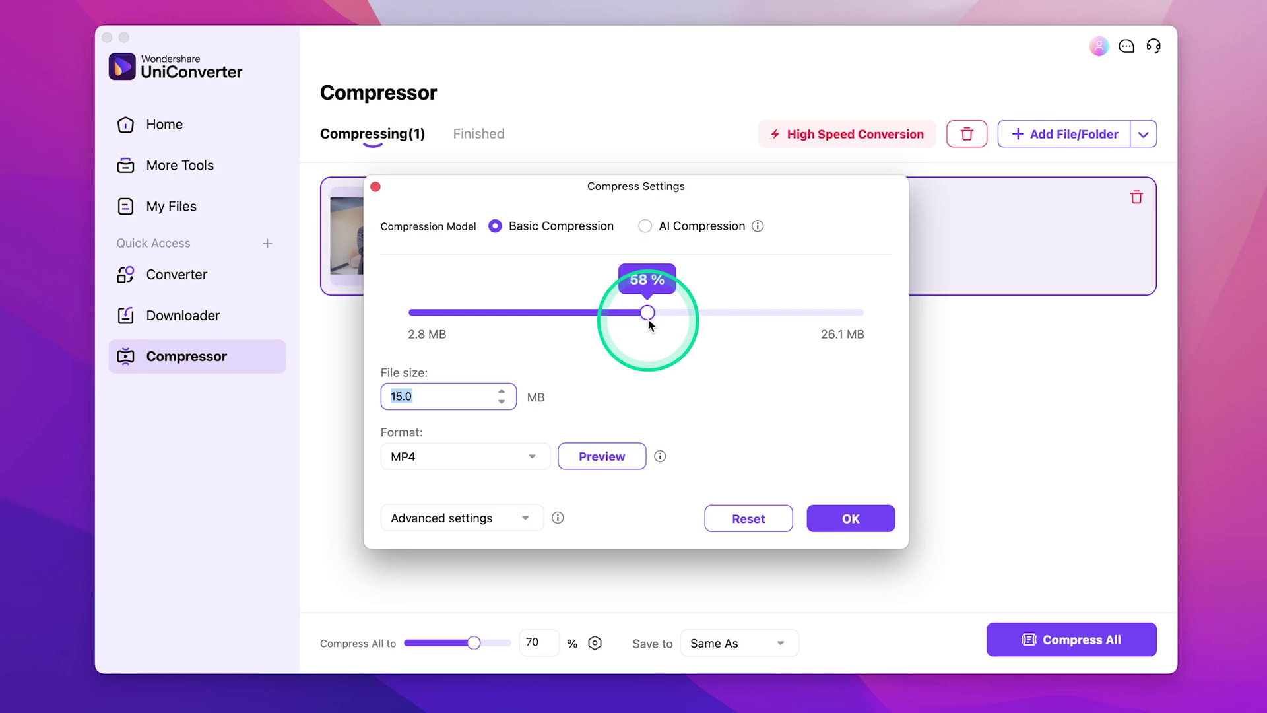
{"action": "left_click", "coordinate": [530, 454]}
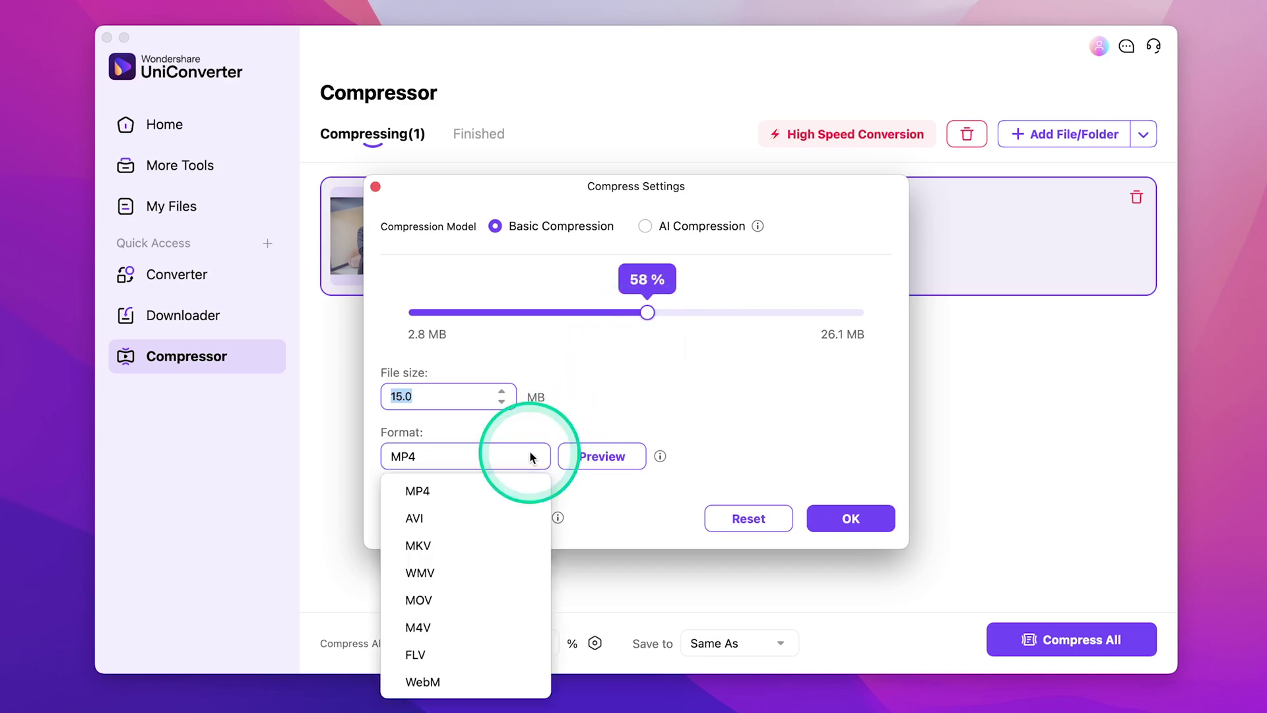
{"action": "left_click", "coordinate": [419, 600]}
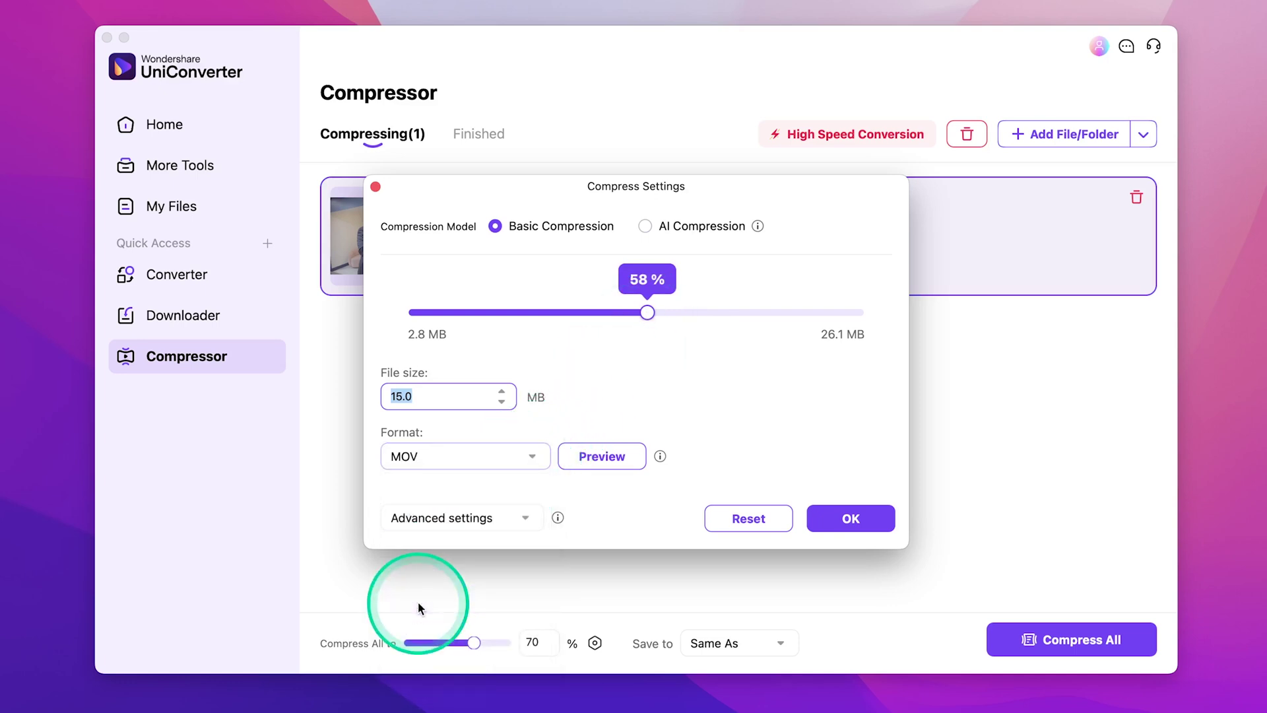
{"action": "left_click", "coordinate": [522, 518]}
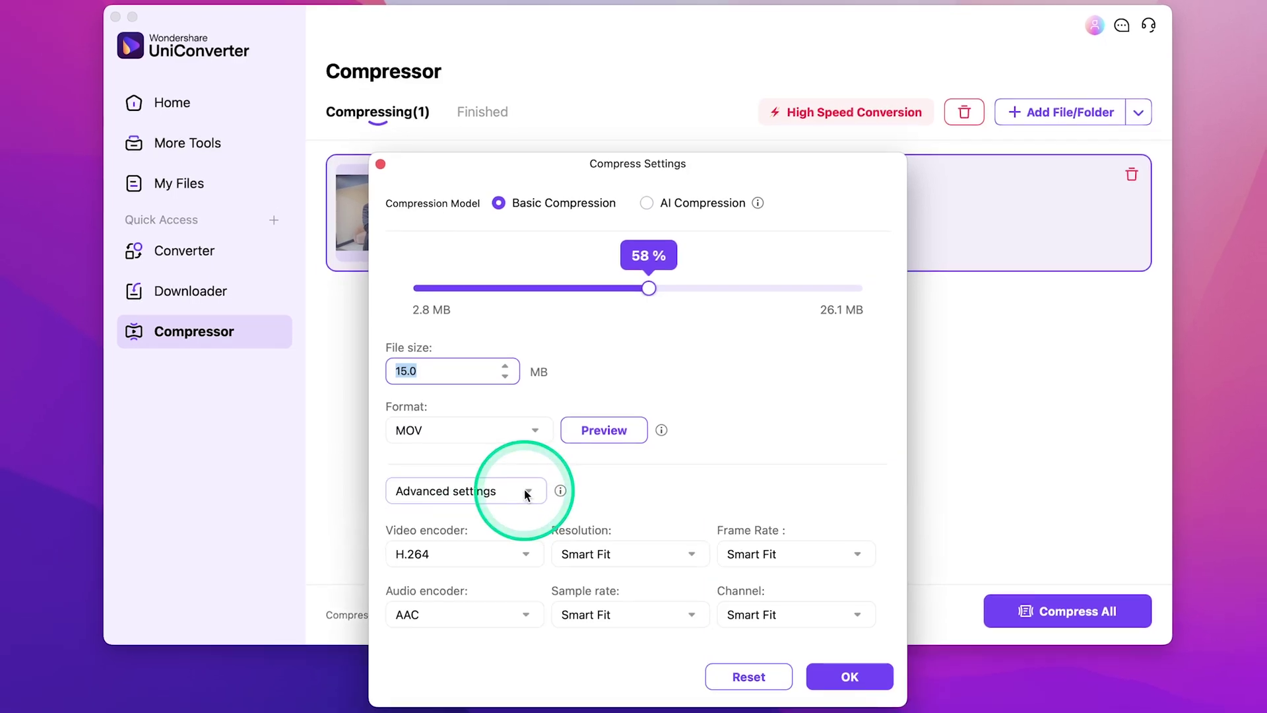
{"action": "left_click", "coordinate": [511, 526]}
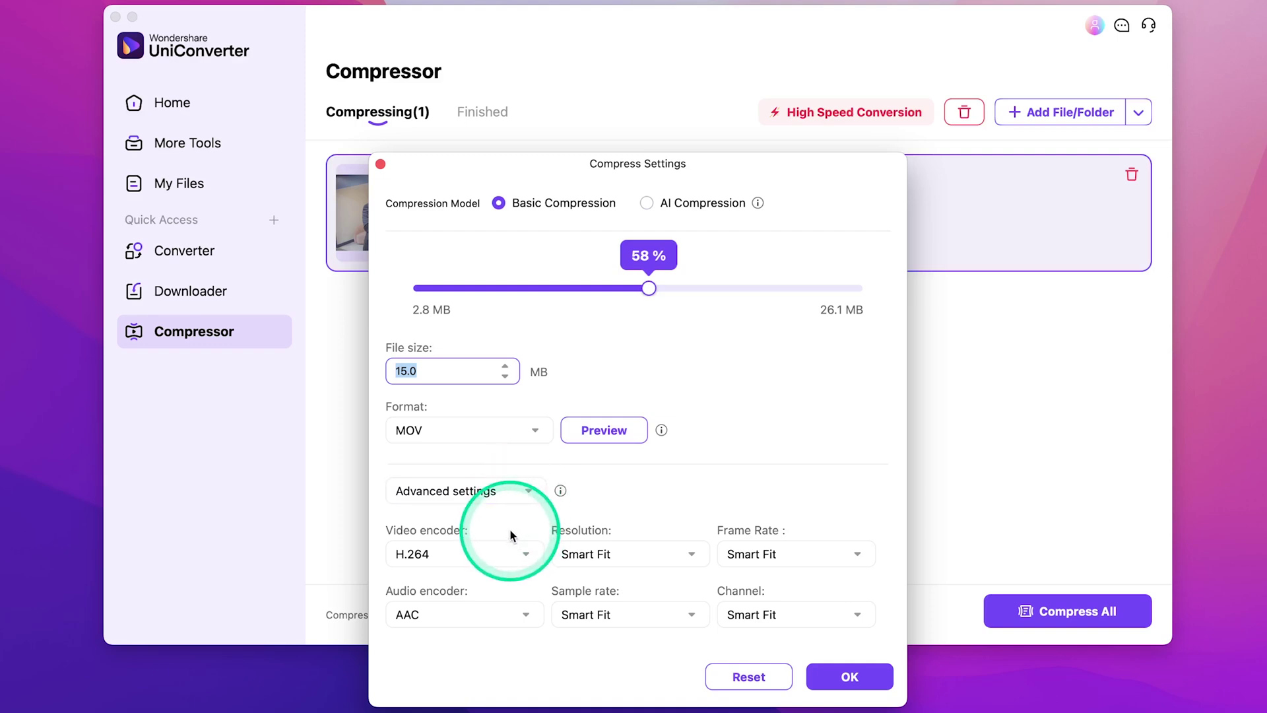
{"action": "left_click", "coordinate": [853, 679]}
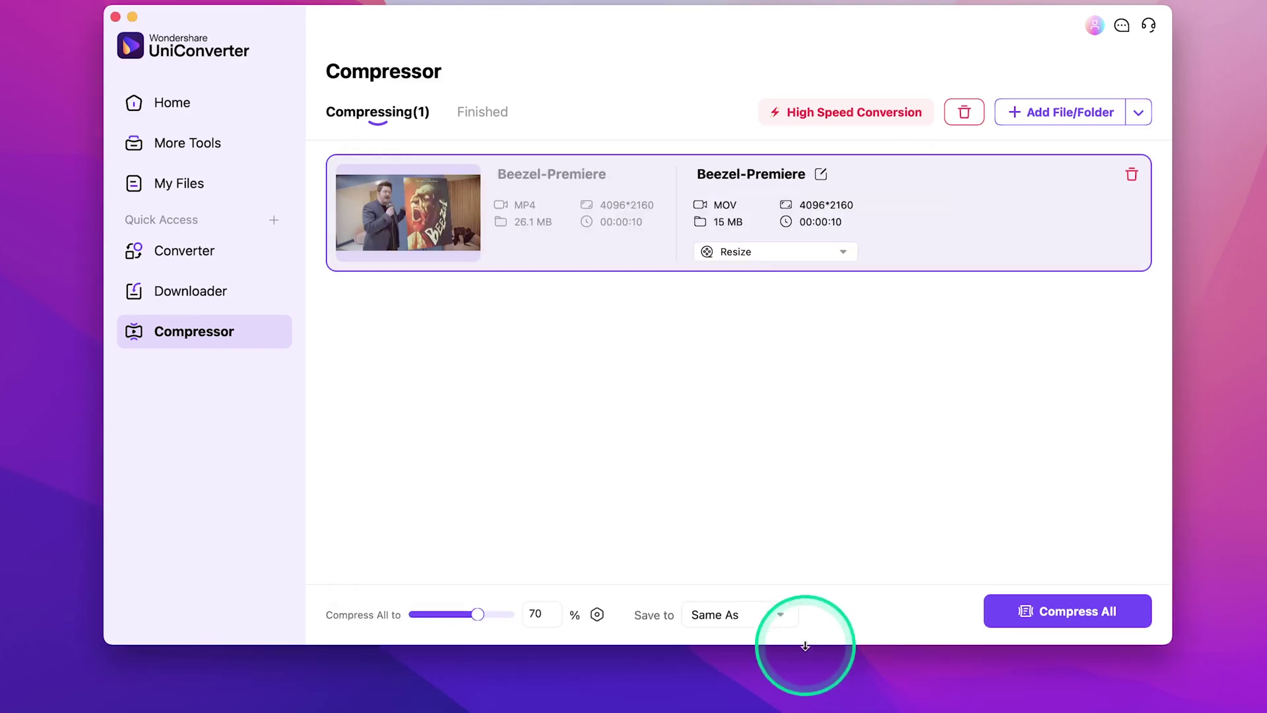
Step: Set the compressor's output folder to WONDERSHARE
{"action": "left_click", "coordinate": [770, 618]}
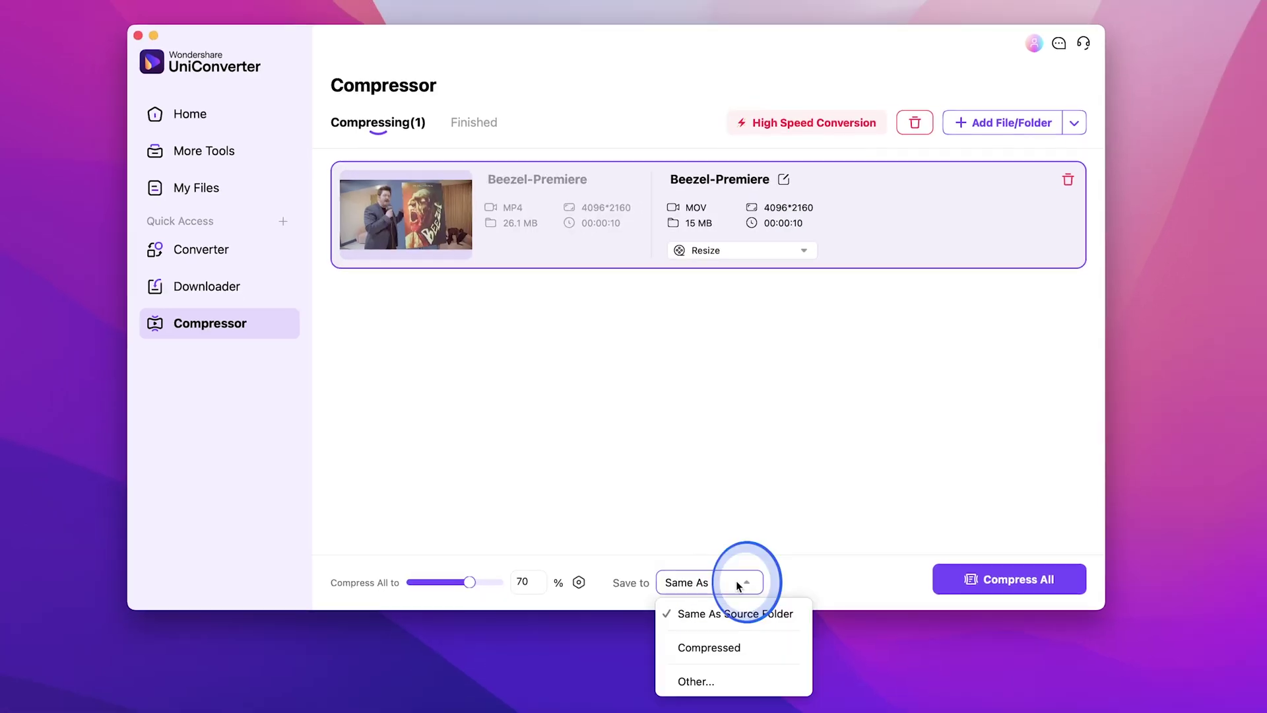
{"action": "left_click", "coordinate": [696, 680]}
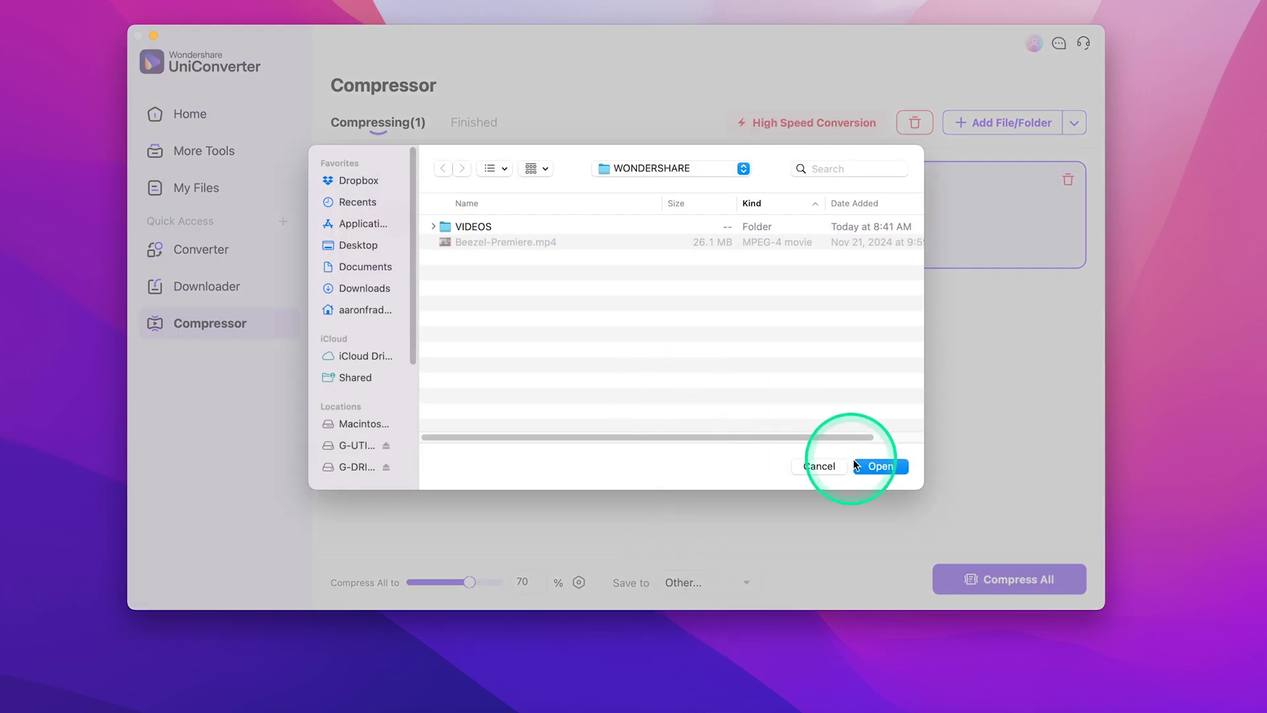
{"action": "left_click", "coordinate": [878, 467]}
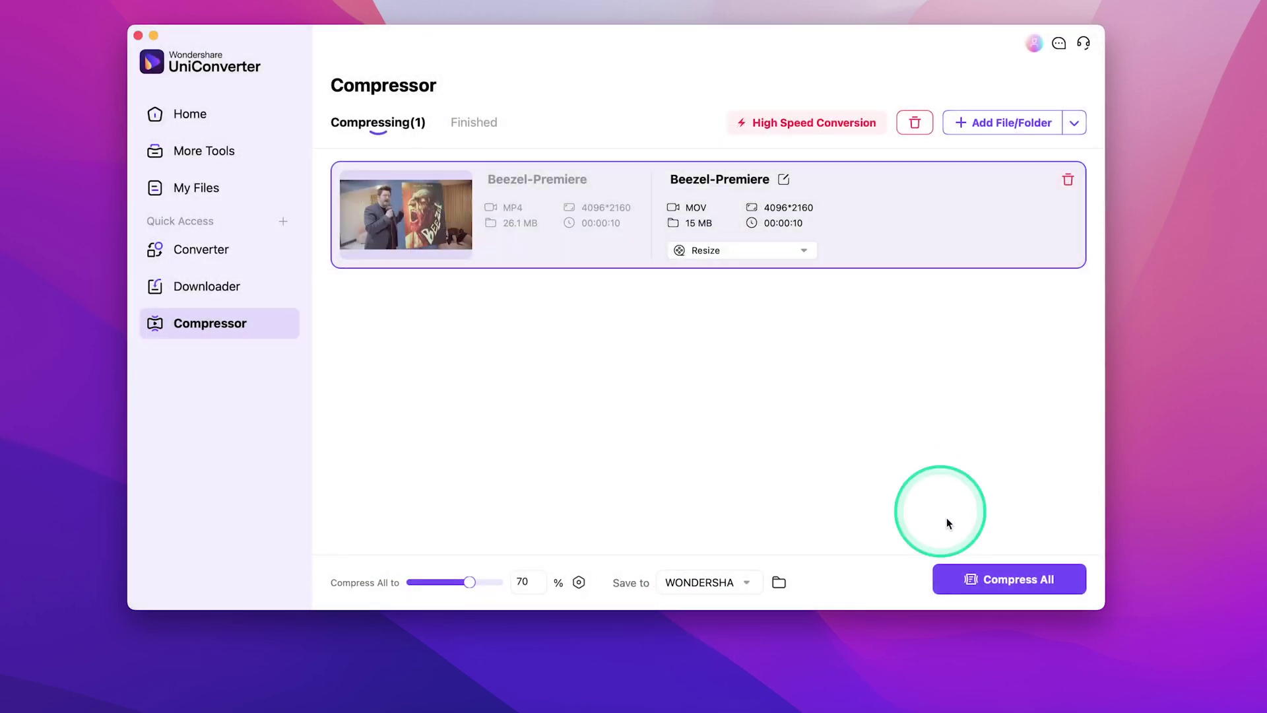
Step: Compress Beezel-Premiere and locate the resulting 15.1 MB MOV file in its folder
{"action": "left_click", "coordinate": [1014, 579]}
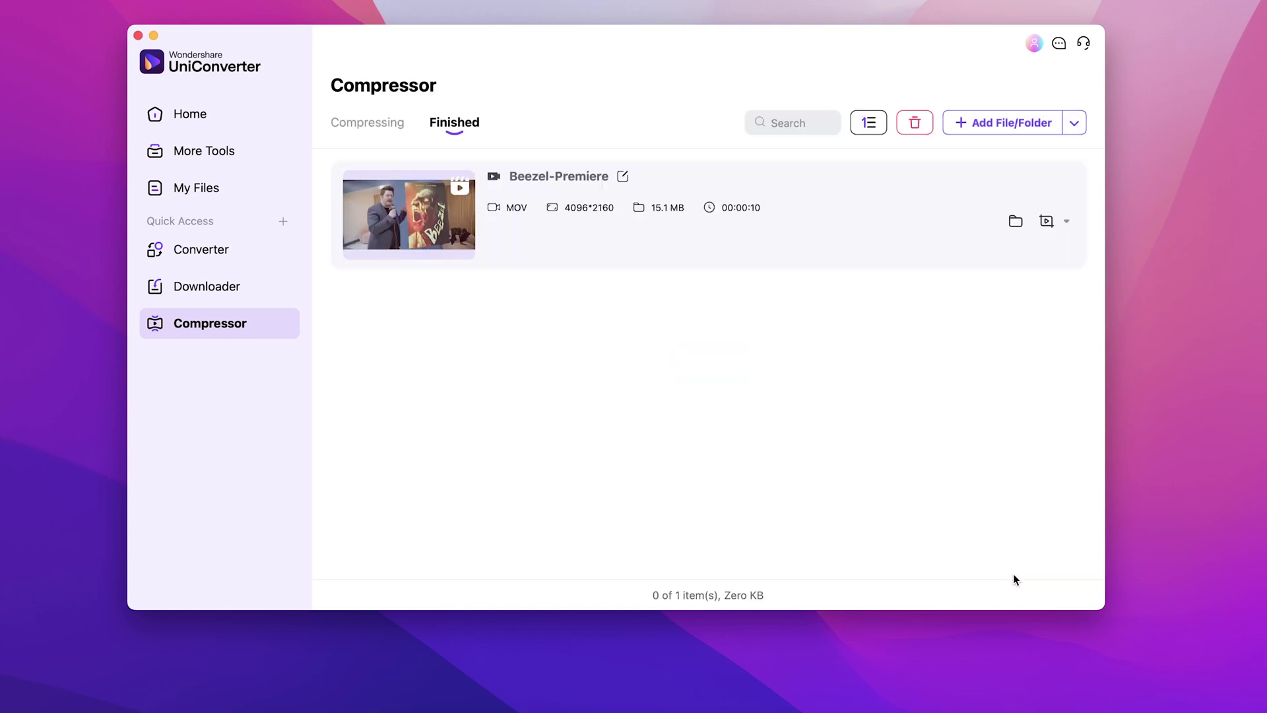
{"action": "left_click", "coordinate": [438, 127]}
{"action": "left_click", "coordinate": [1016, 221]}
{"action": "left_click", "coordinate": [582, 269]}
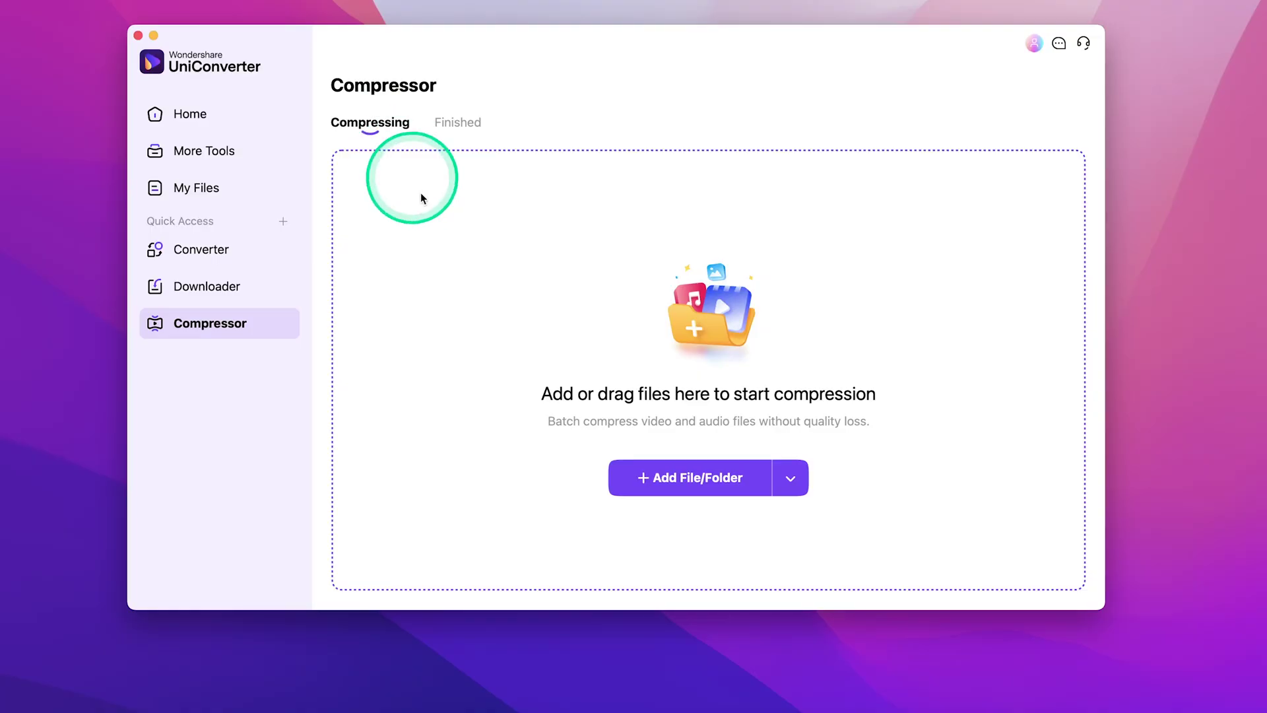
Step: Load all seven videos from the VIDEOS folder, set them to 50%, and open Beezel-Premiere's settings
{"action": "left_click", "coordinate": [686, 480]}
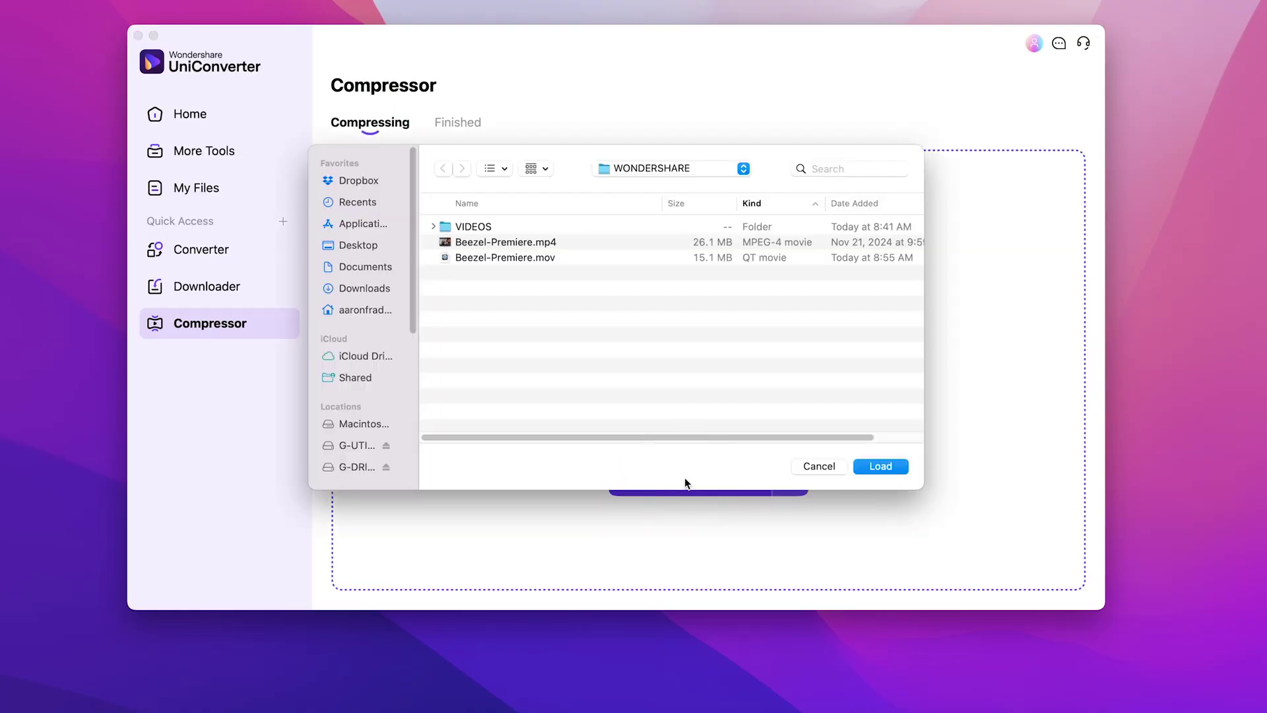
{"action": "double_click", "coordinate": [492, 226]}
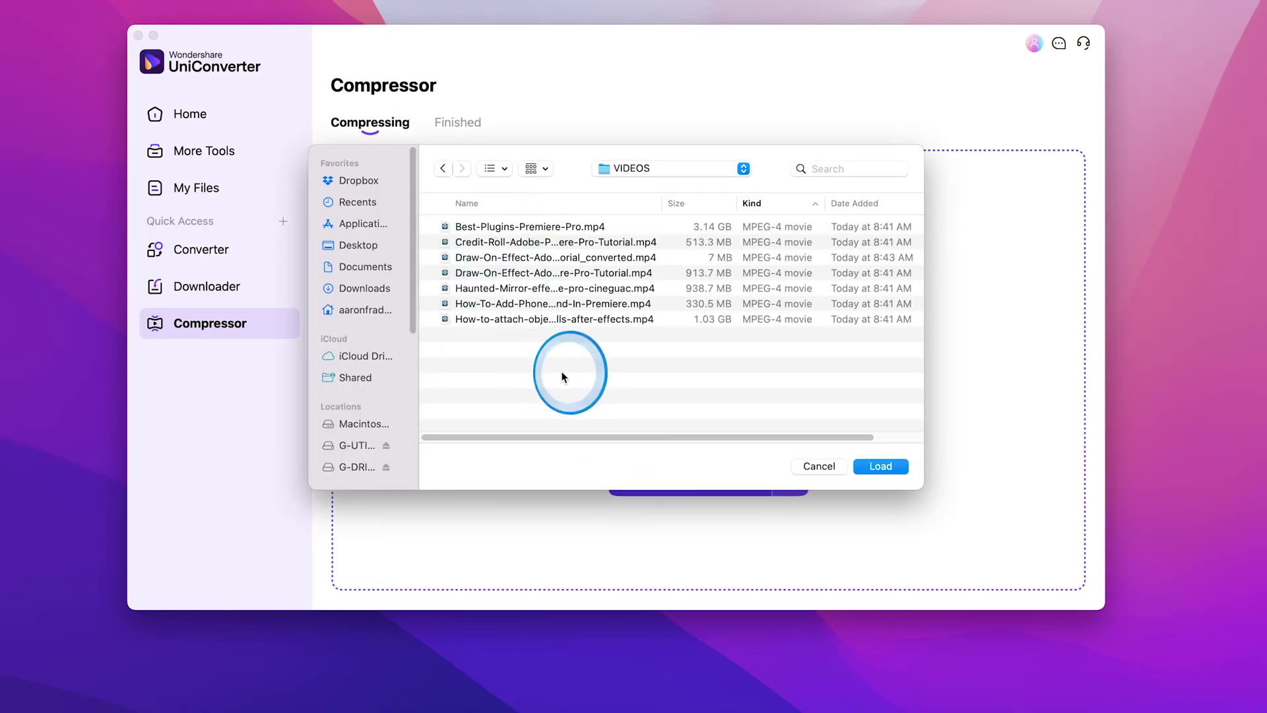
{"action": "left_click_drag", "start_coordinate": [566, 374], "coordinate": [479, 237]}
{"action": "left_click", "coordinate": [878, 467]}
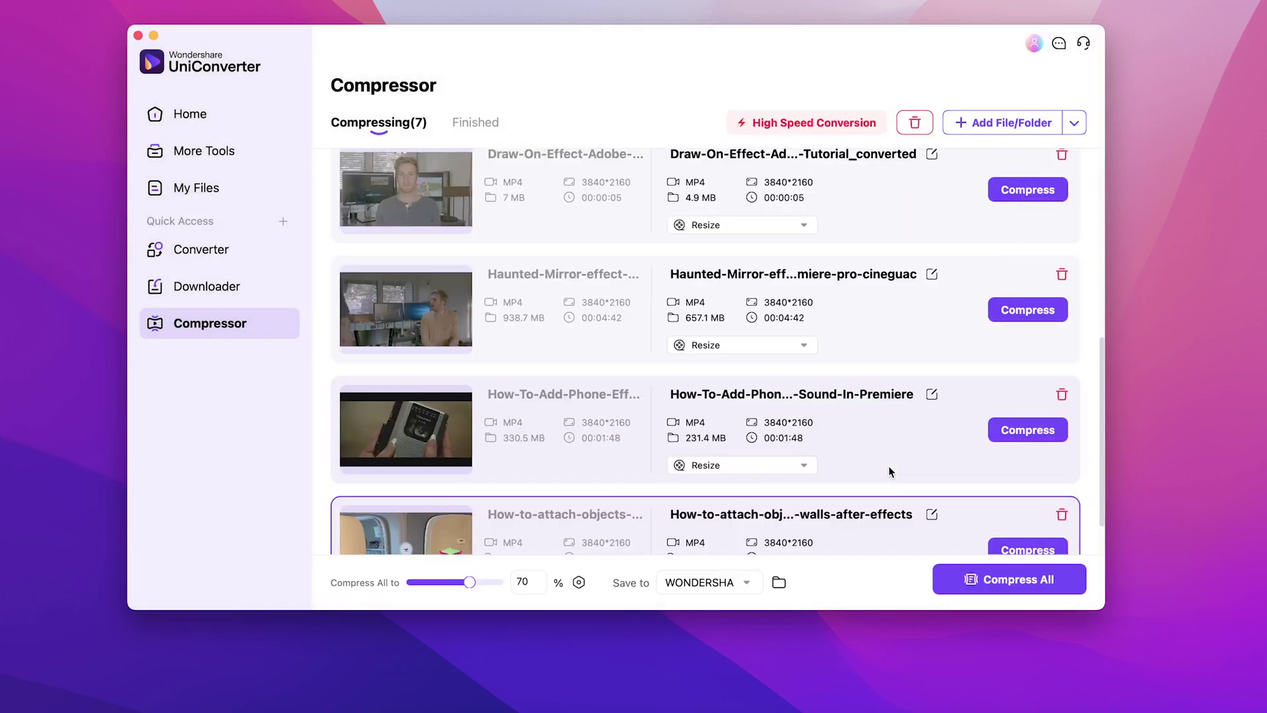
{"action": "scroll", "coordinate": [541, 337], "scroll_direction": "down", "scroll_amount": 2}
{"action": "scroll", "coordinate": [515, 326], "scroll_direction": "up", "scroll_amount": 6}
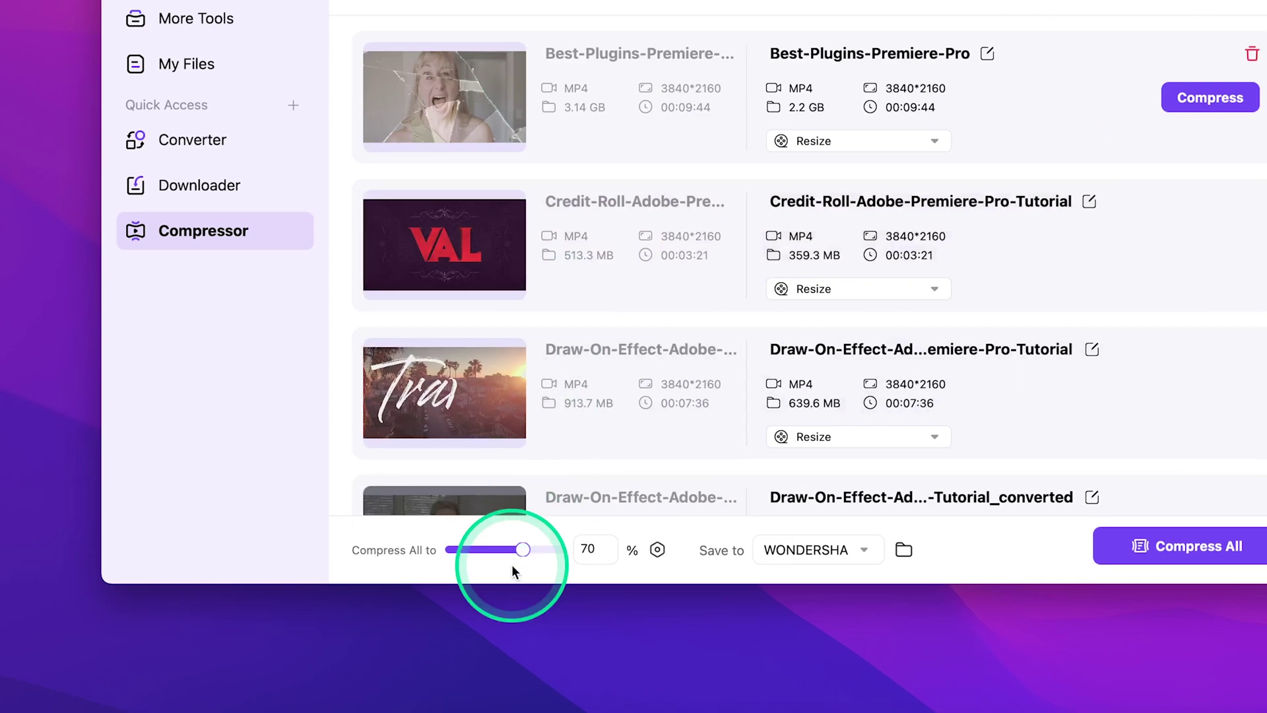
{"action": "left_click_drag", "start_coordinate": [520, 550], "coordinate": [497, 549]}
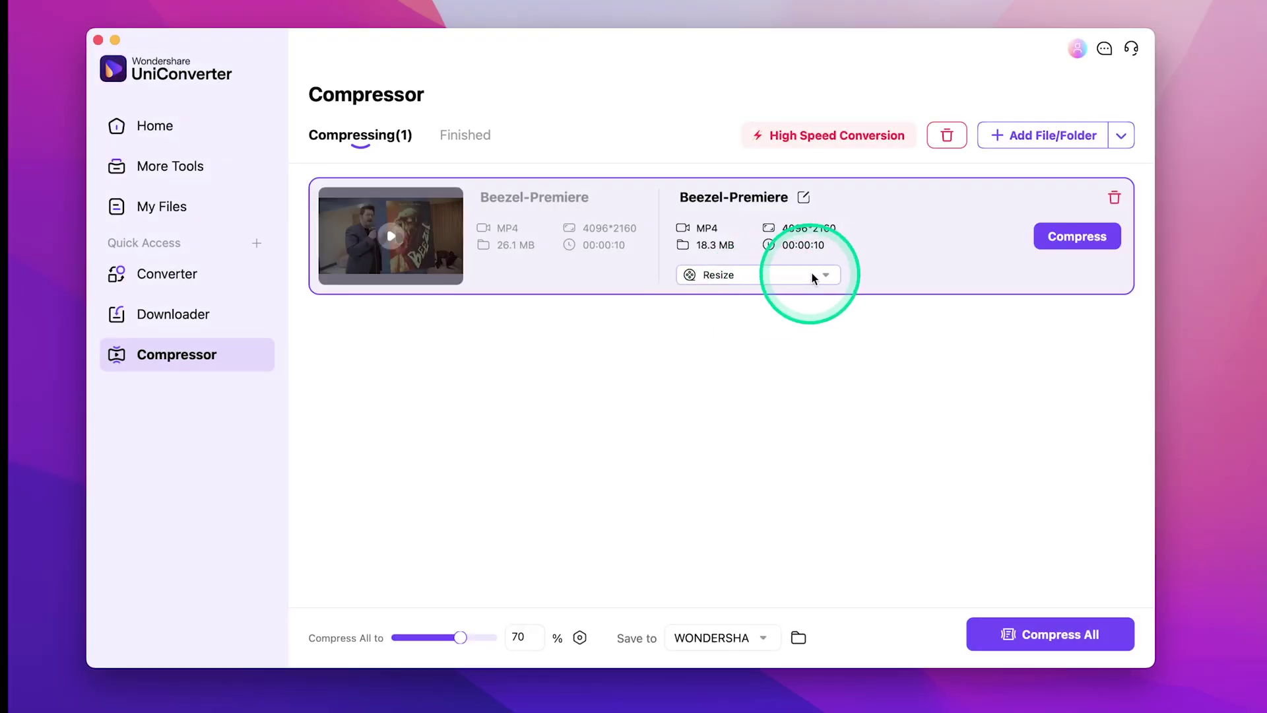
{"action": "left_click", "coordinate": [818, 274]}
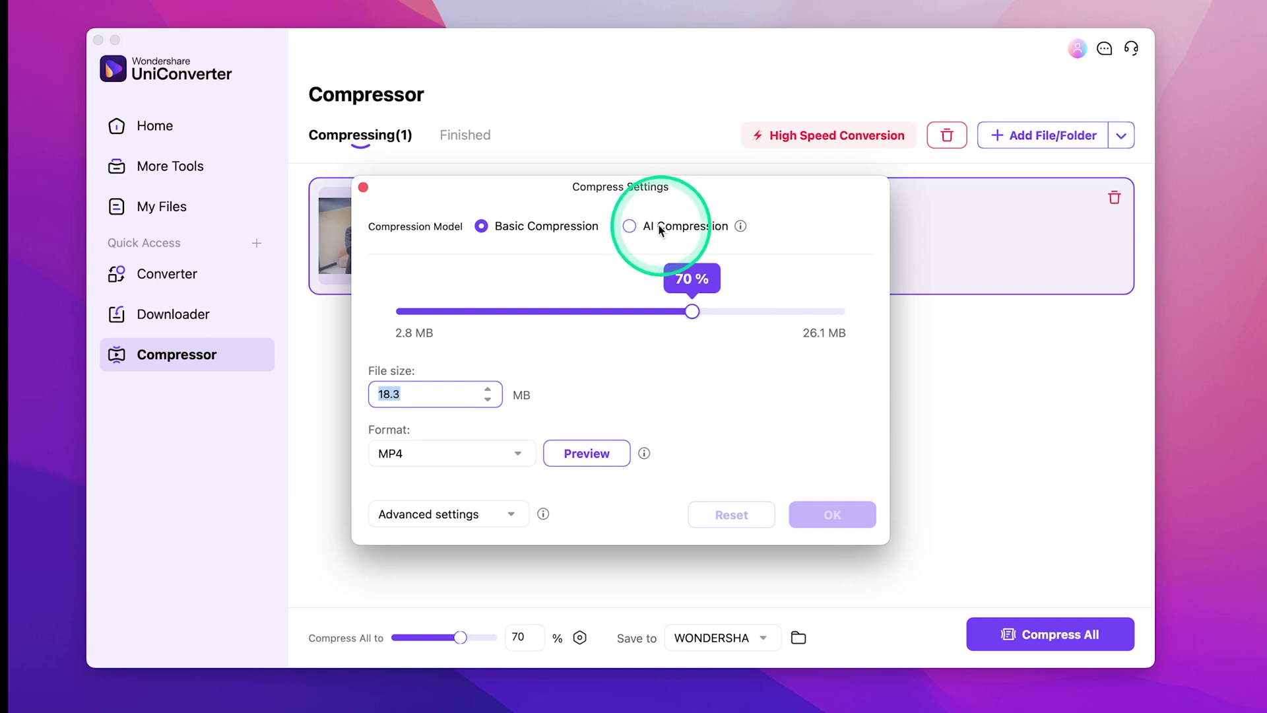
Step: Switch Beezel-Premiere to AI Compression at 50% quality with MP4 format and preview it
{"action": "left_click", "coordinate": [629, 225]}
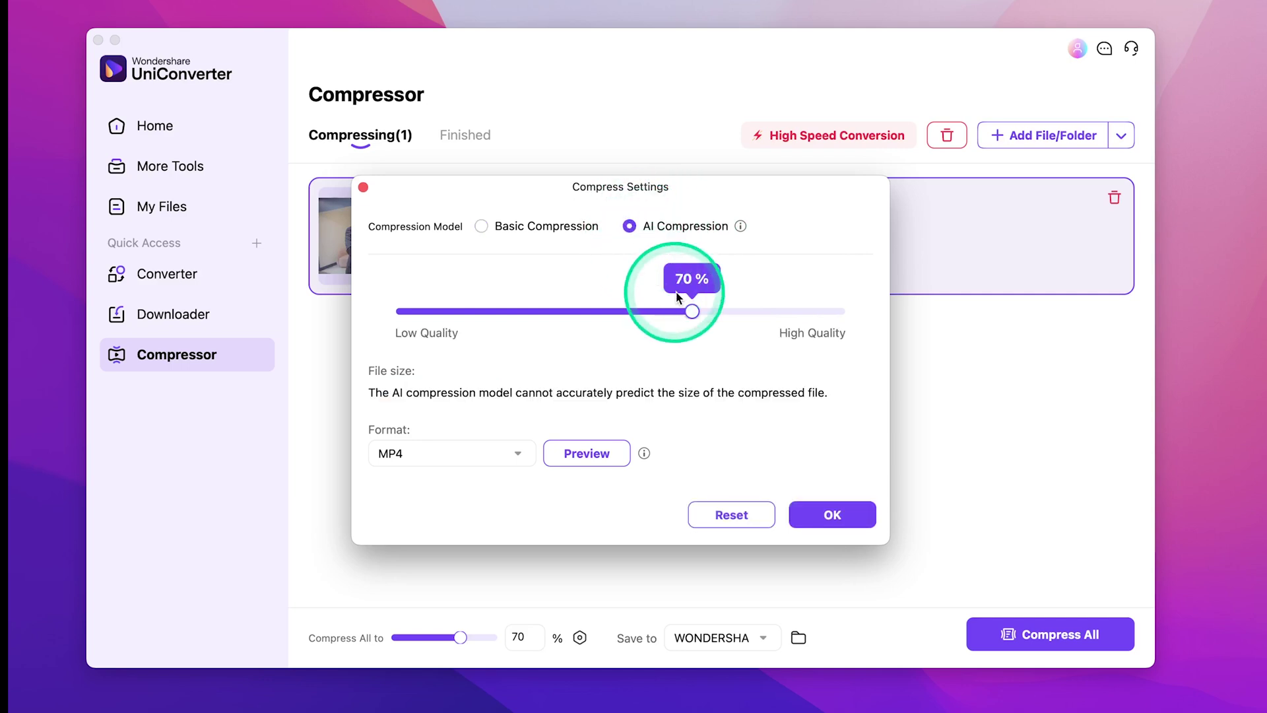
{"action": "left_click_drag", "start_coordinate": [691, 310], "coordinate": [595, 312]}
{"action": "left_click", "coordinate": [487, 457]}
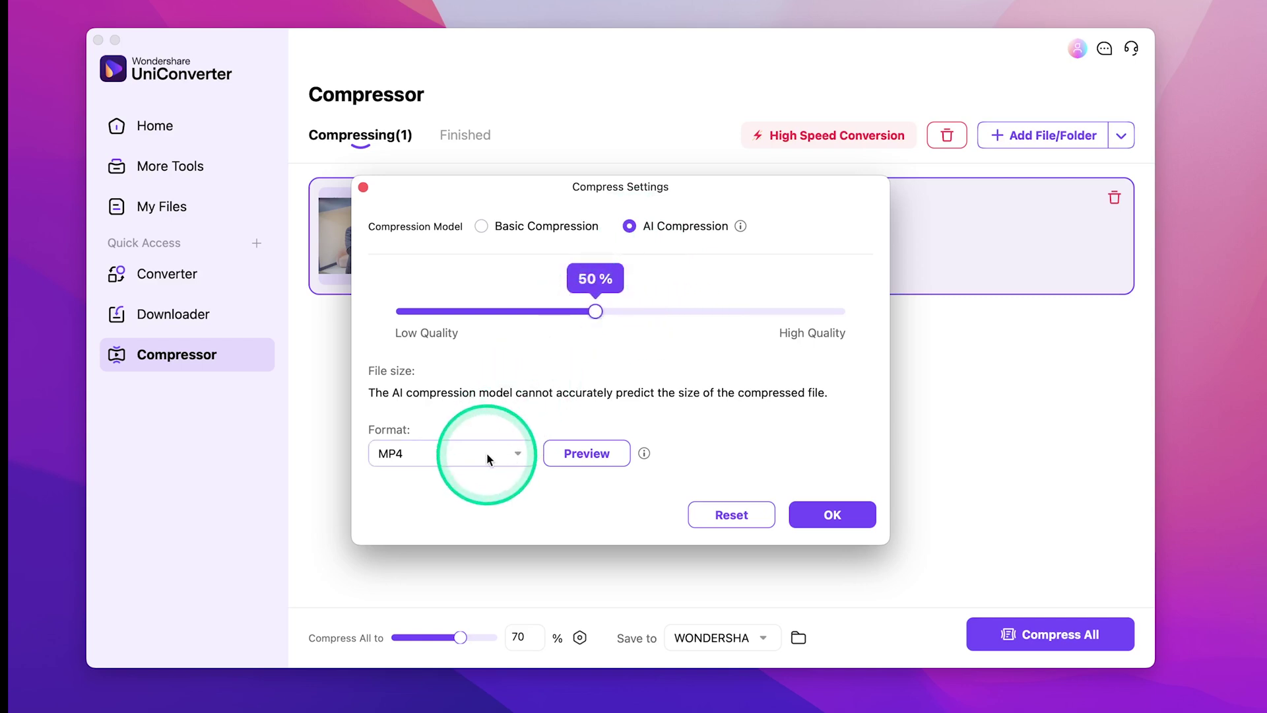
{"action": "left_click", "coordinate": [579, 453]}
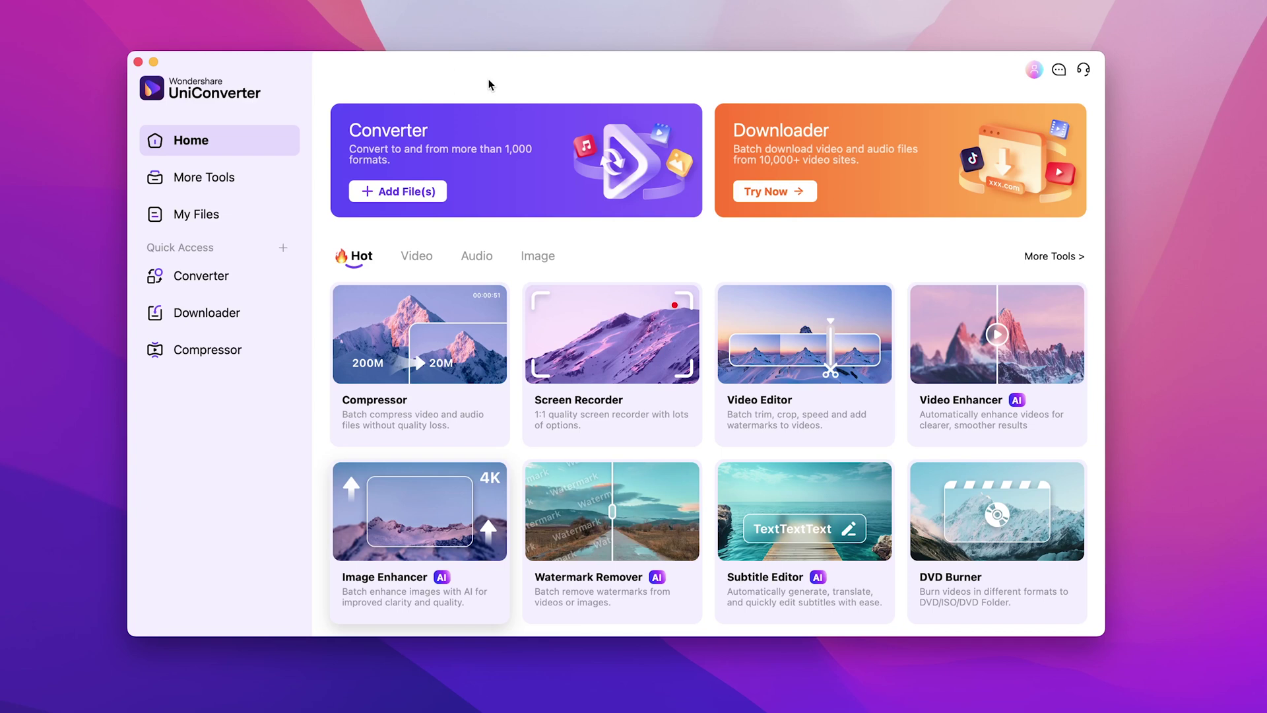
Step: Open the Screen Recorder with recordings saved to the Desktop
{"action": "left_click", "coordinate": [619, 350]}
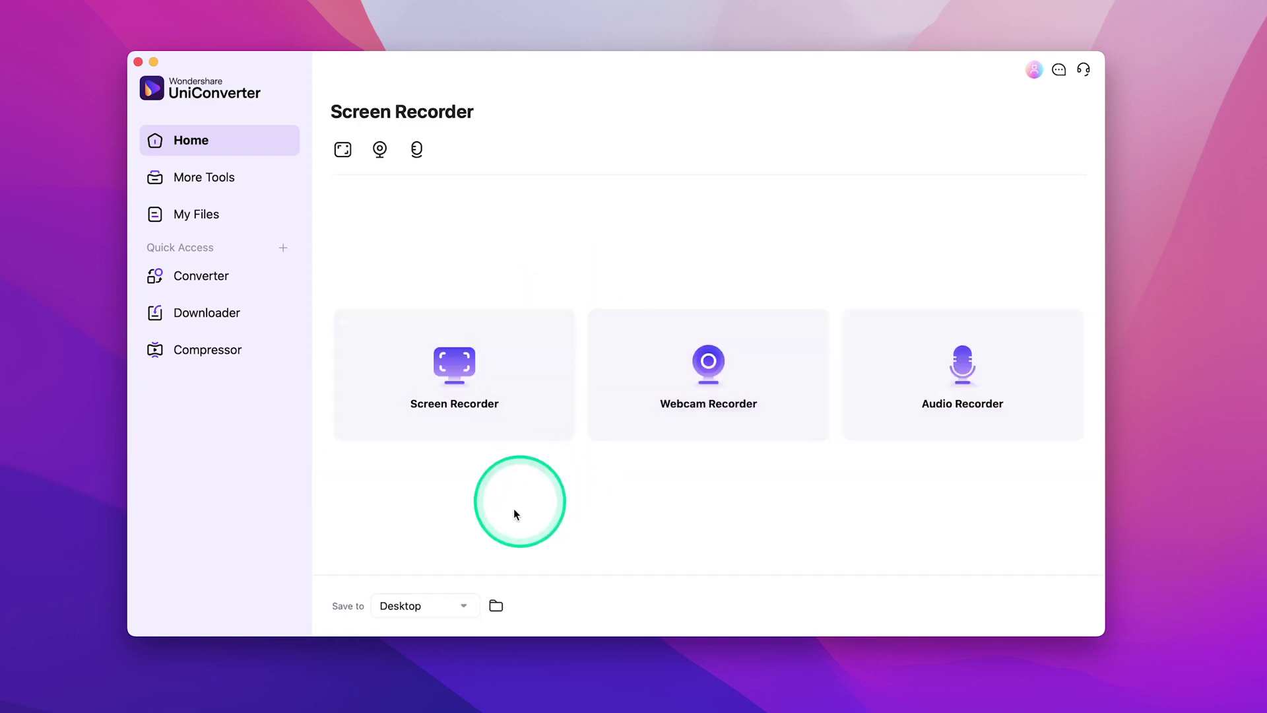
{"action": "left_click", "coordinate": [464, 608]}
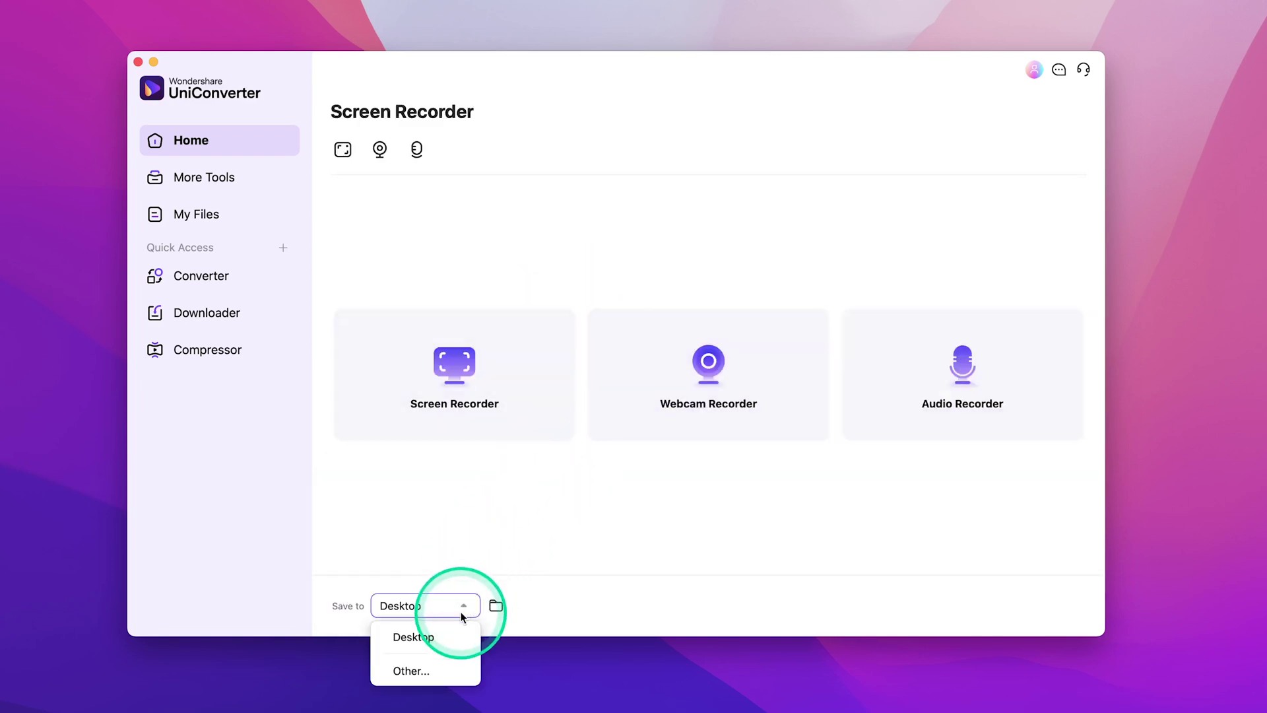
{"action": "left_click", "coordinate": [432, 636]}
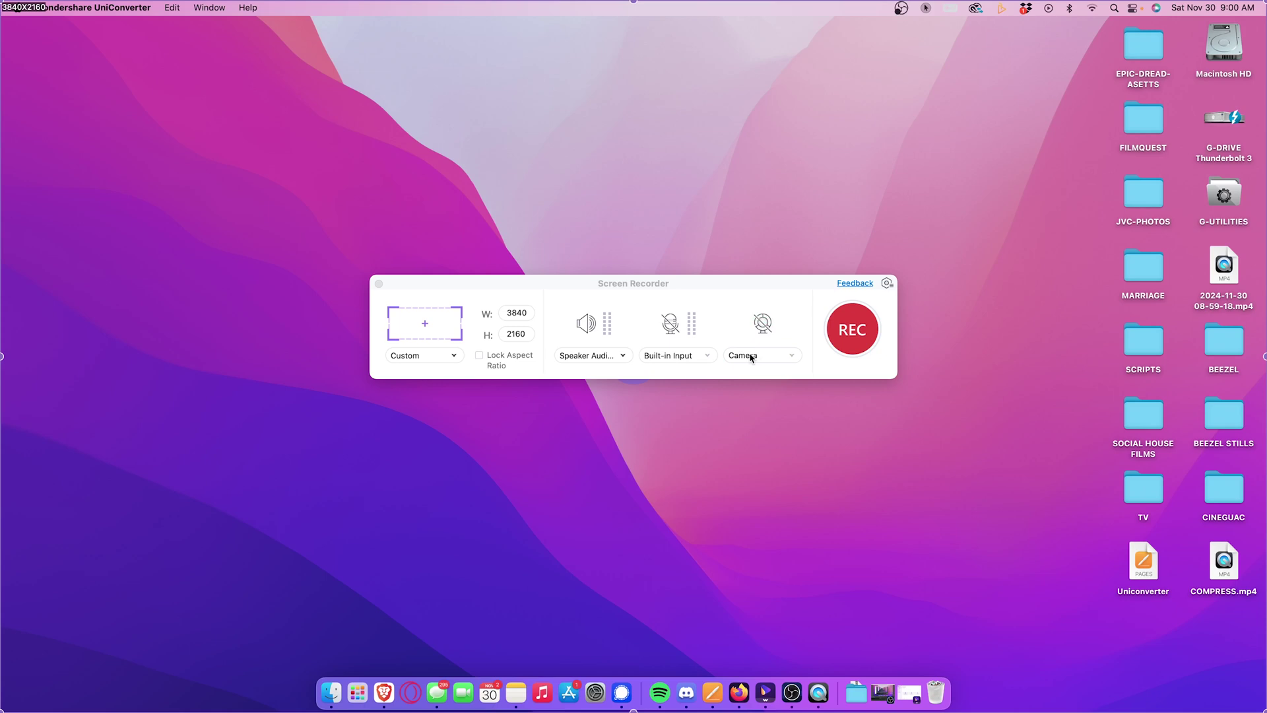
Step: Set the capture area to full screen at 3840 x 2160, then record briefly and stop
{"action": "left_click", "coordinate": [518, 321]}
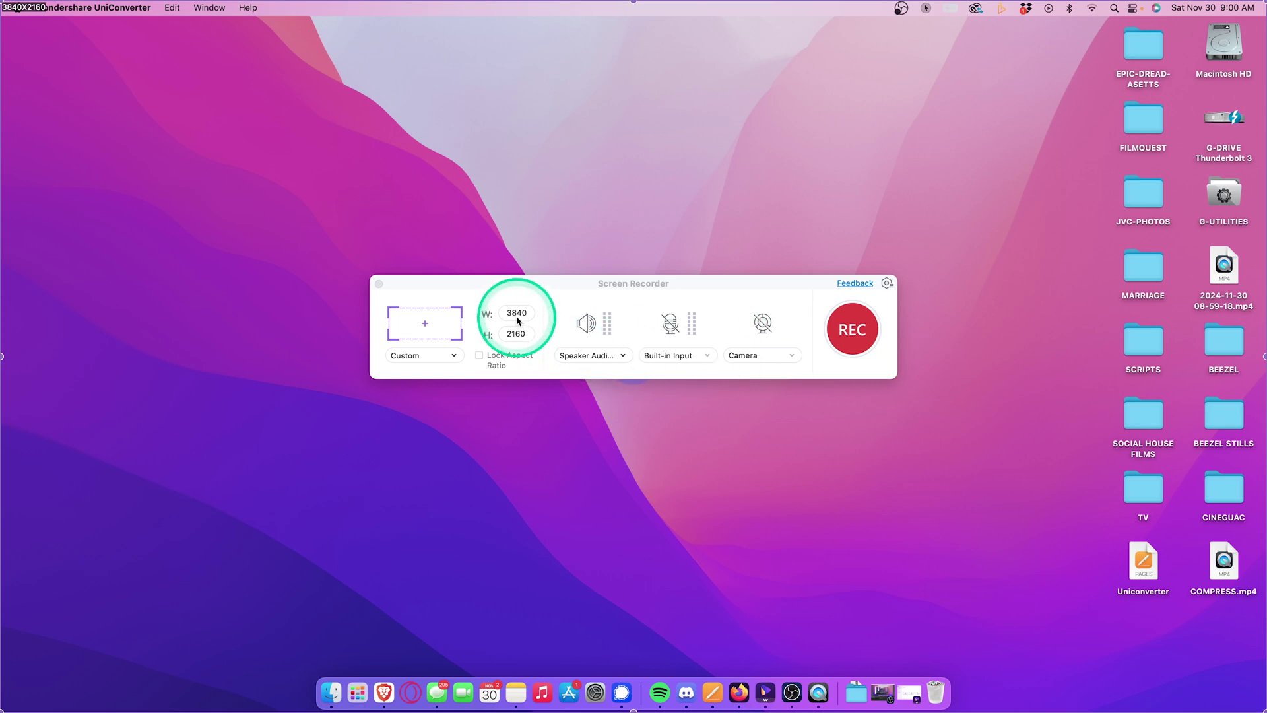
{"action": "left_click_drag", "start_coordinate": [632, 375], "coordinate": [646, 396]}
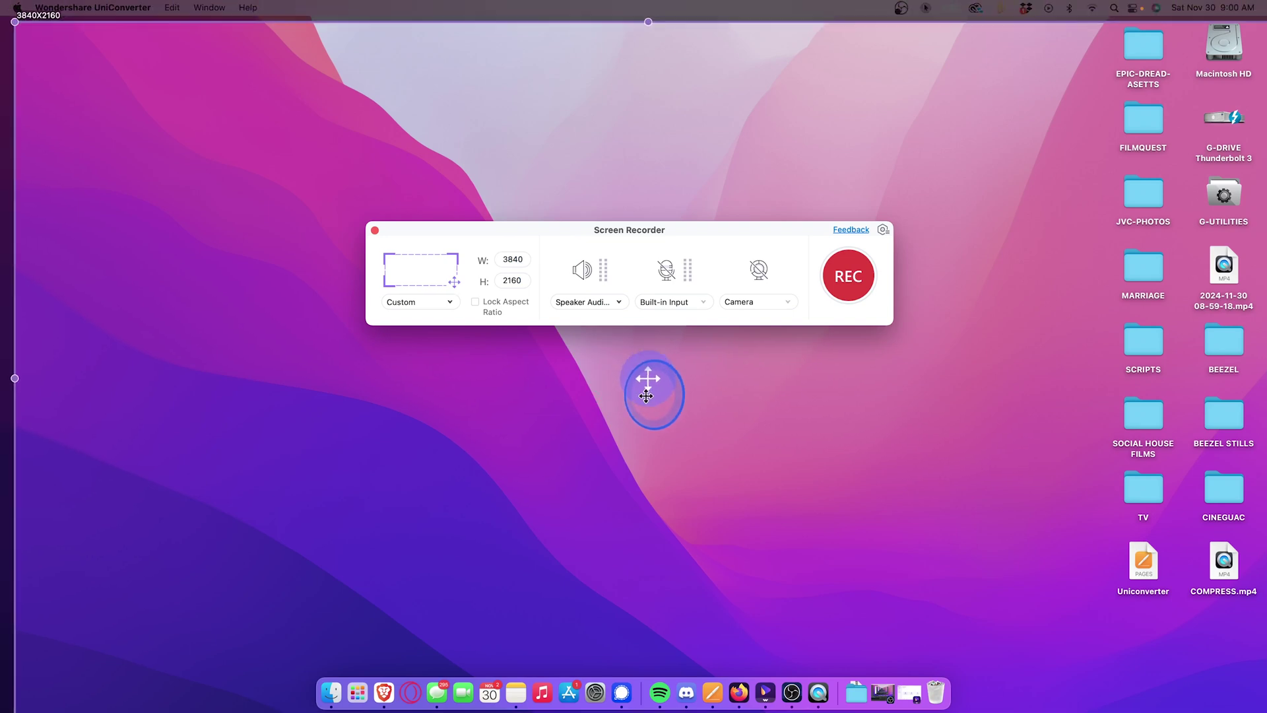
{"action": "mouse_move", "coordinate": [15, 22]}
{"action": "left_mouse_down"}
{"action": "mouse_move", "coordinate": [254, 241]}
{"action": "mouse_move", "coordinate": [1, 2]}
{"action": "left_mouse_up"}
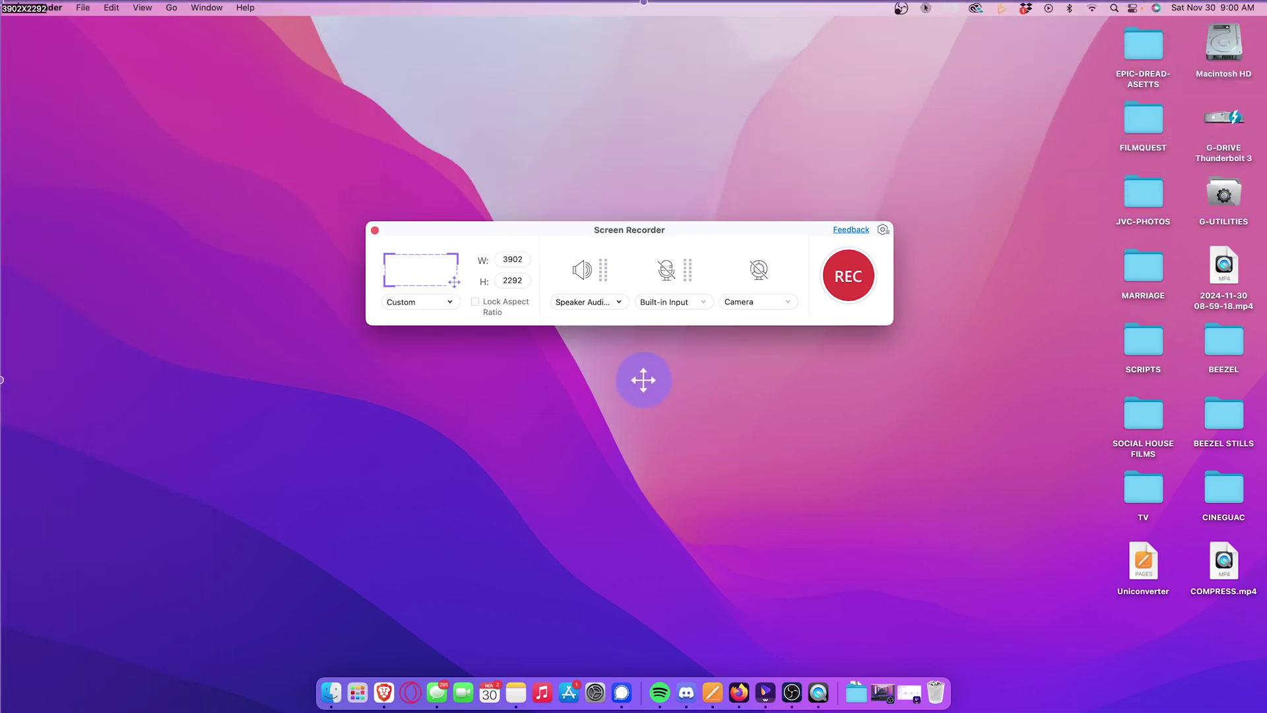
{"action": "left_click", "coordinate": [451, 303]}
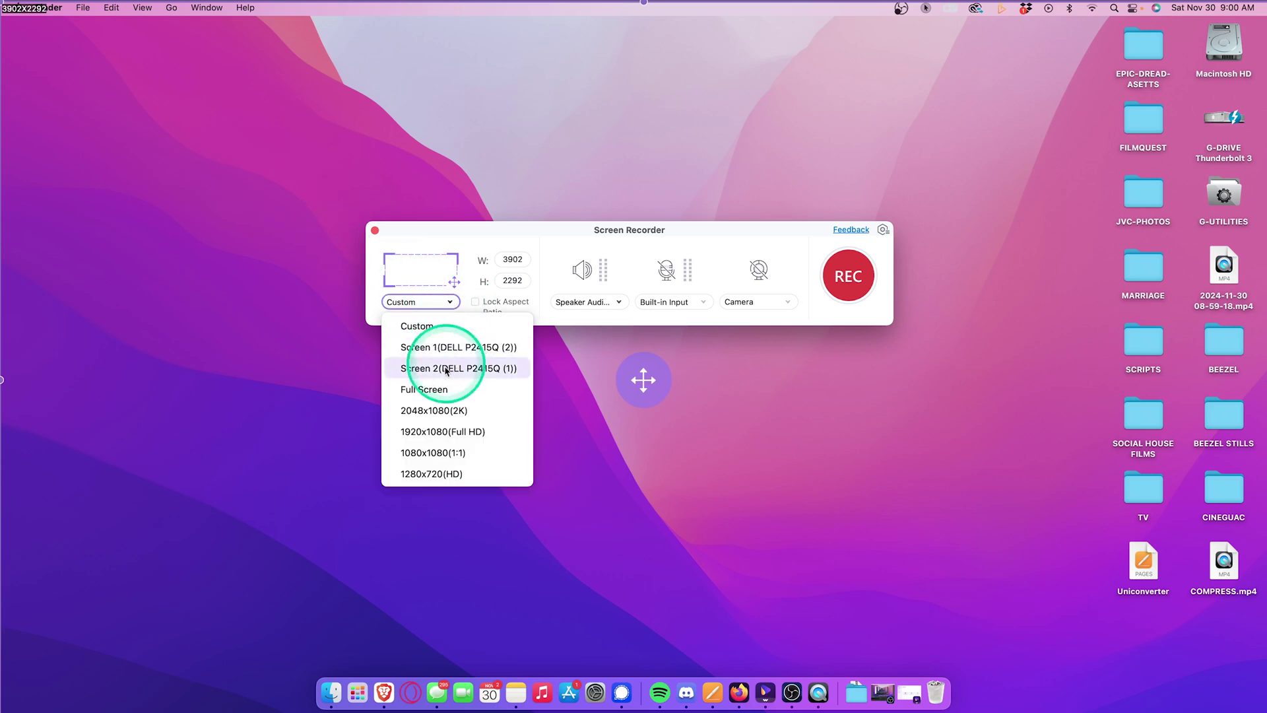
{"action": "left_click", "coordinate": [436, 390]}
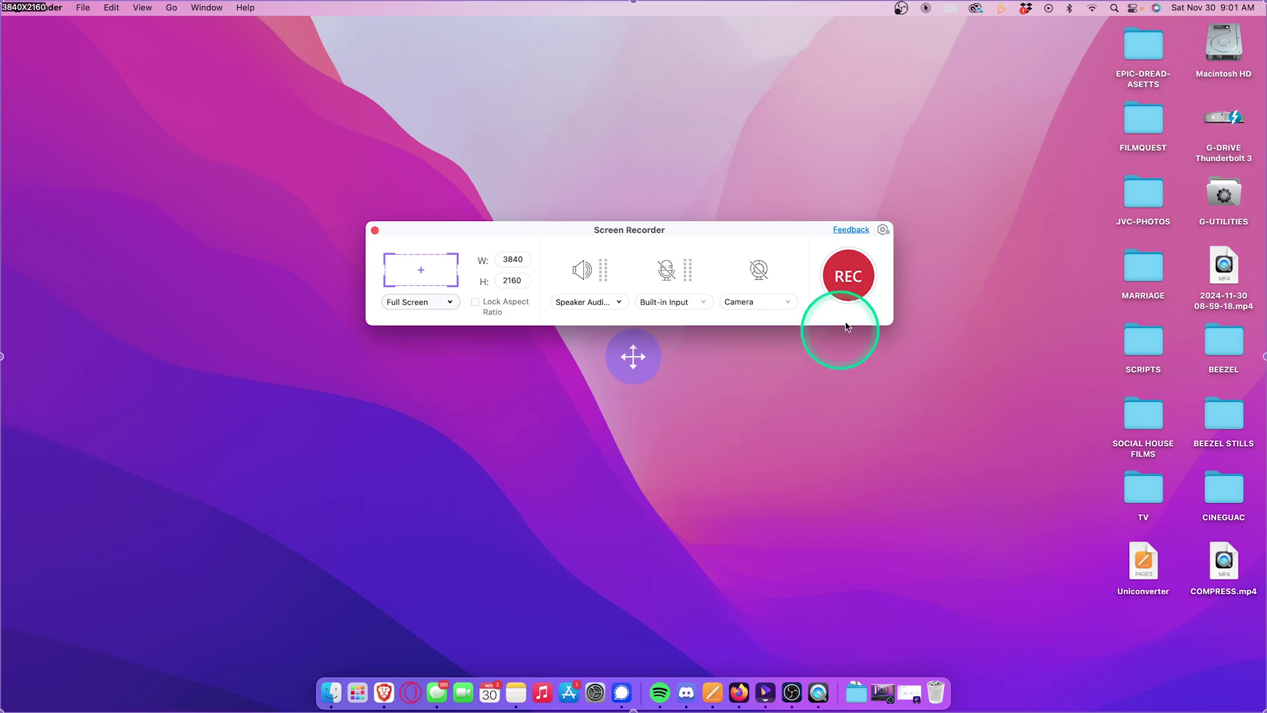
{"action": "left_click", "coordinate": [860, 280]}
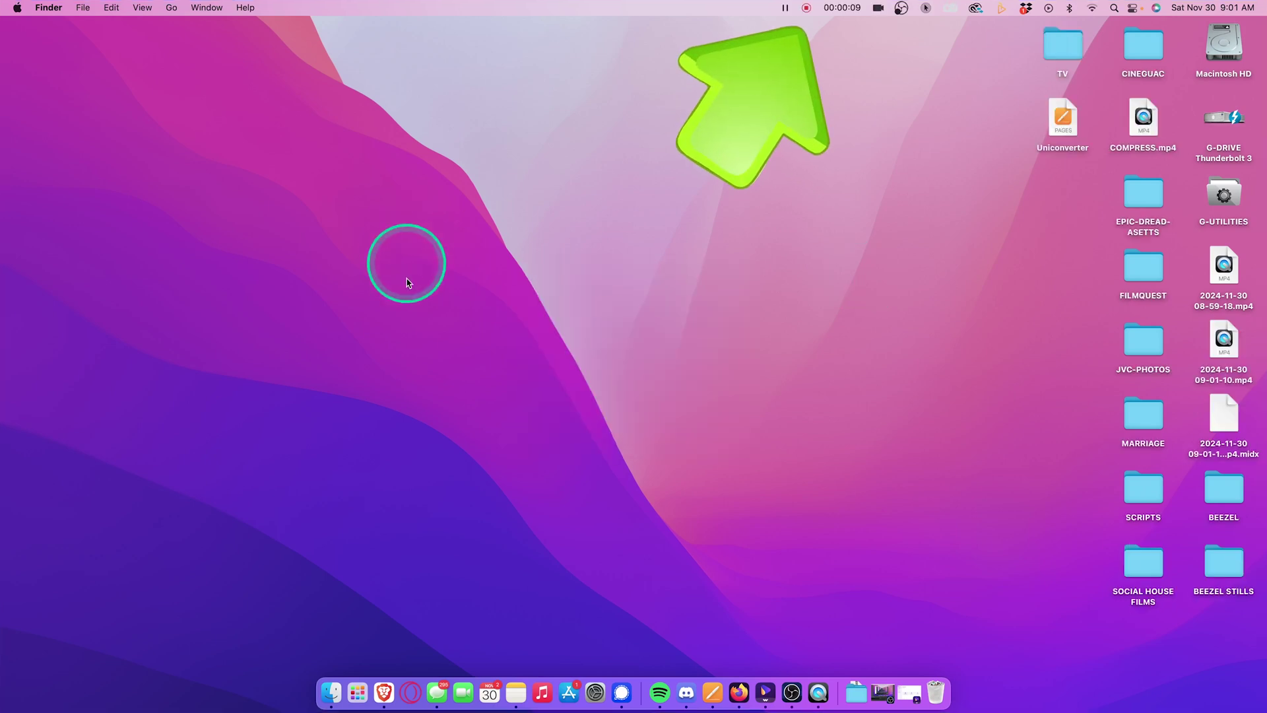
{"action": "left_click", "coordinate": [808, 9]}
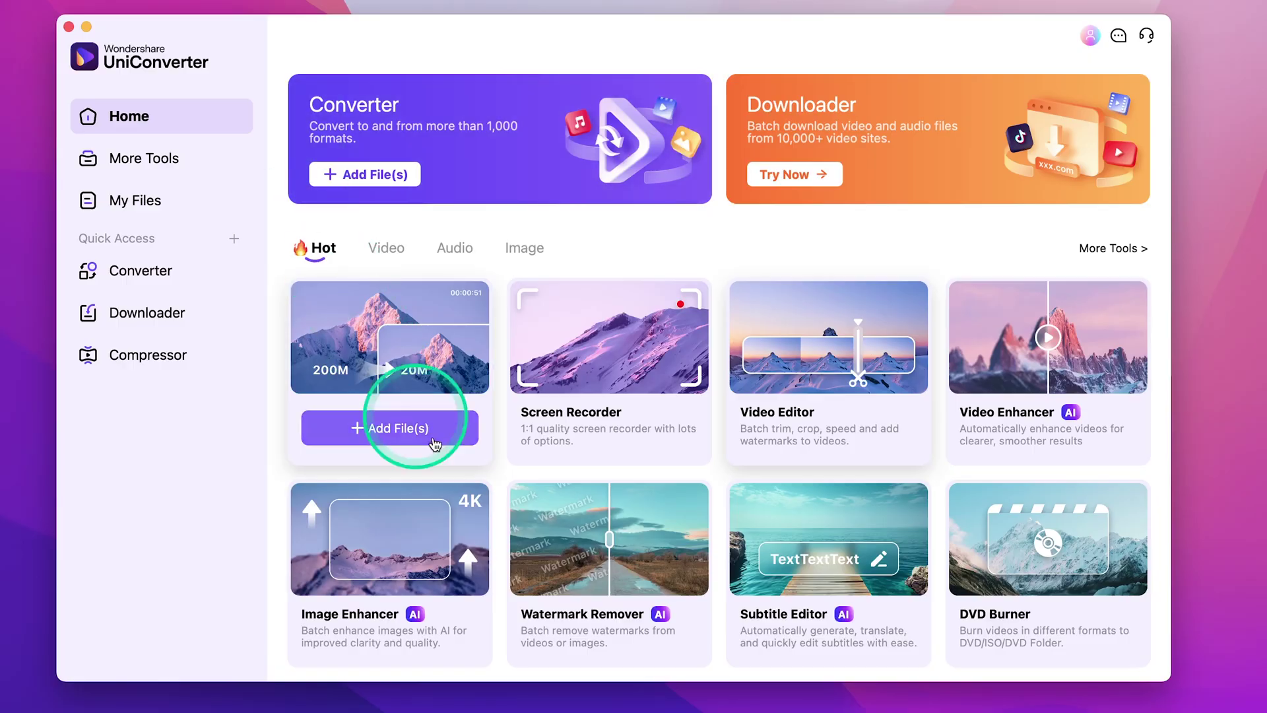
Step: Open the Subtitle Editor and add Beezel-Premiere.mp4 from G-DRIVE > WONDERSHARE
{"action": "mouse_move", "coordinate": [606, 515]}
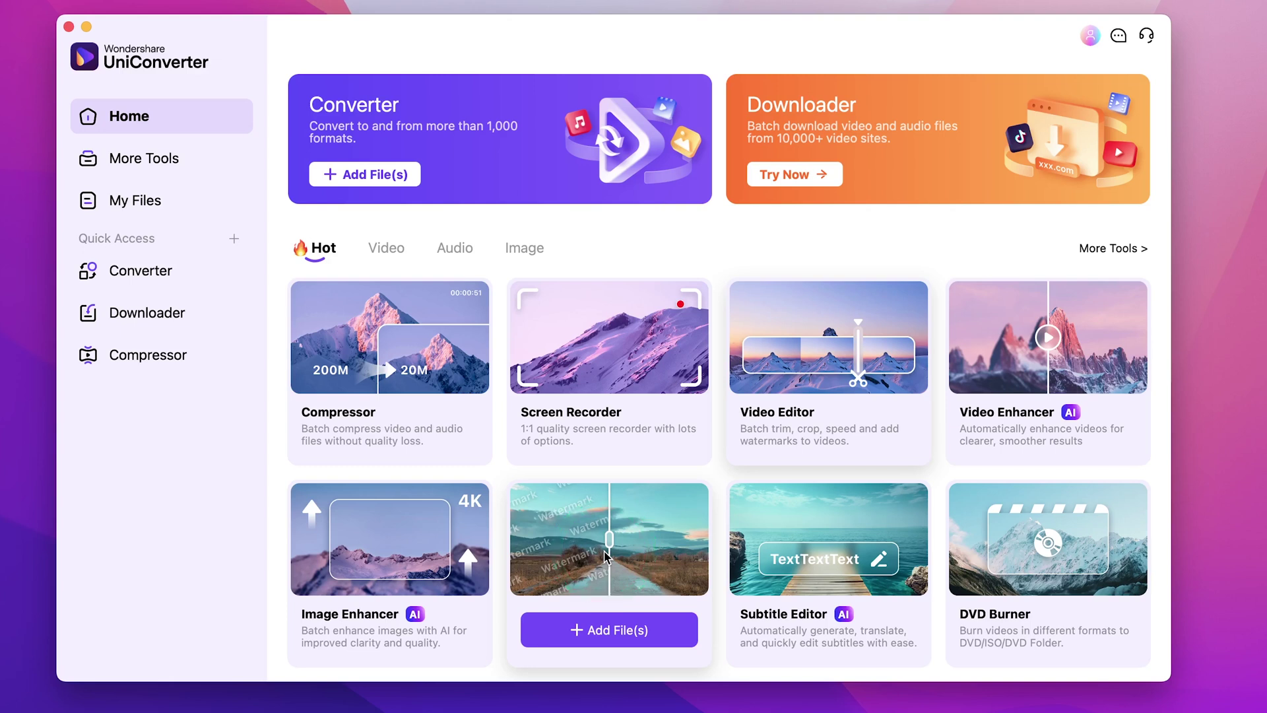
{"action": "left_click", "coordinate": [778, 519]}
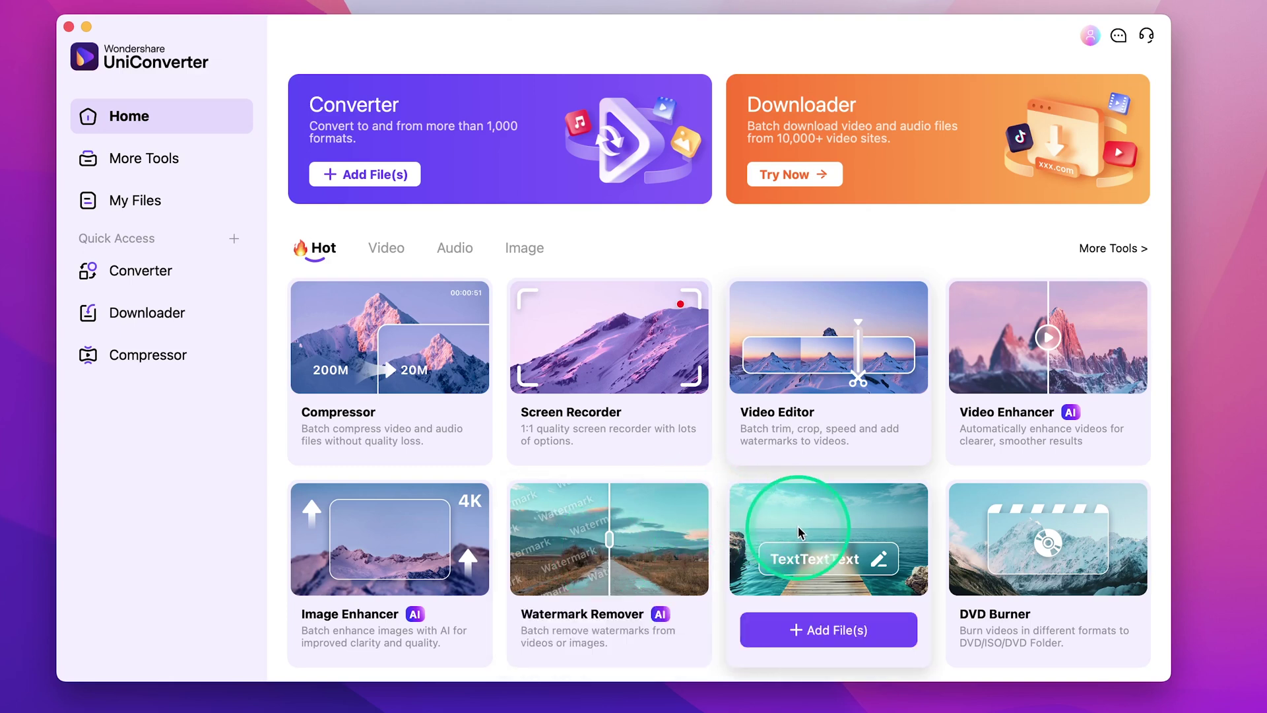
{"action": "left_click", "coordinate": [798, 525]}
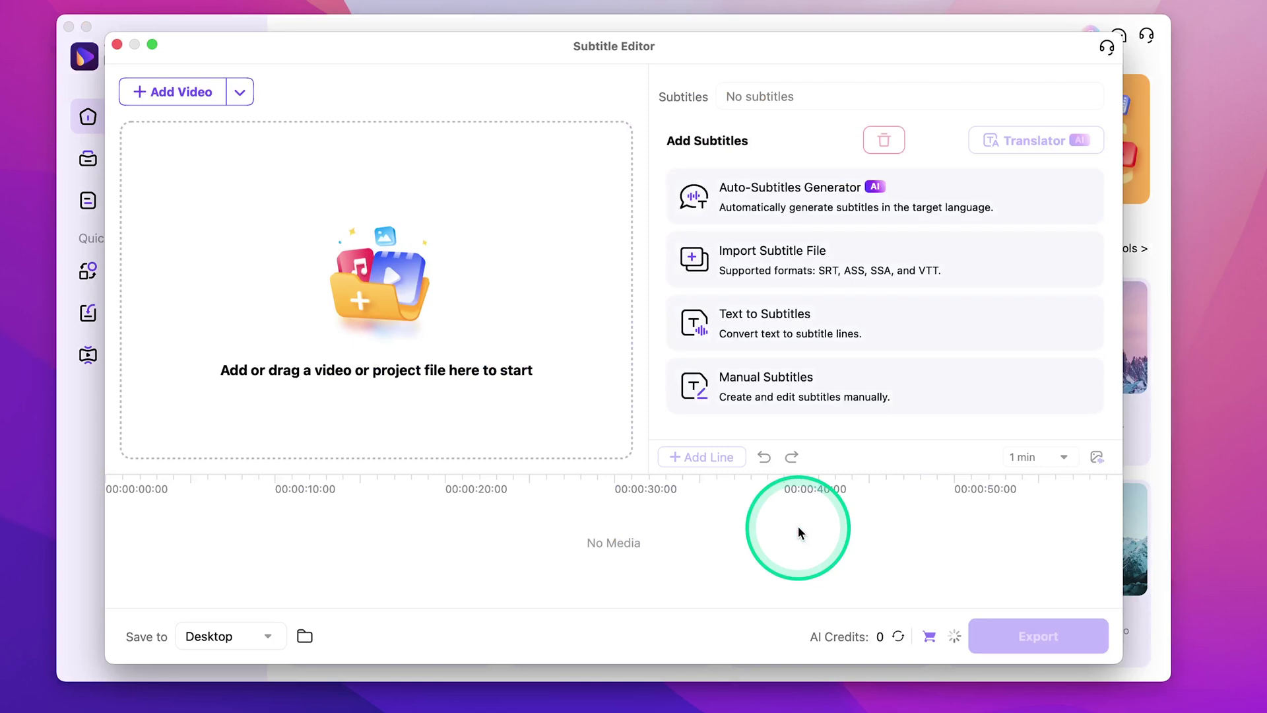
{"action": "left_click", "coordinate": [166, 91]}
{"action": "left_click", "coordinate": [211, 457]}
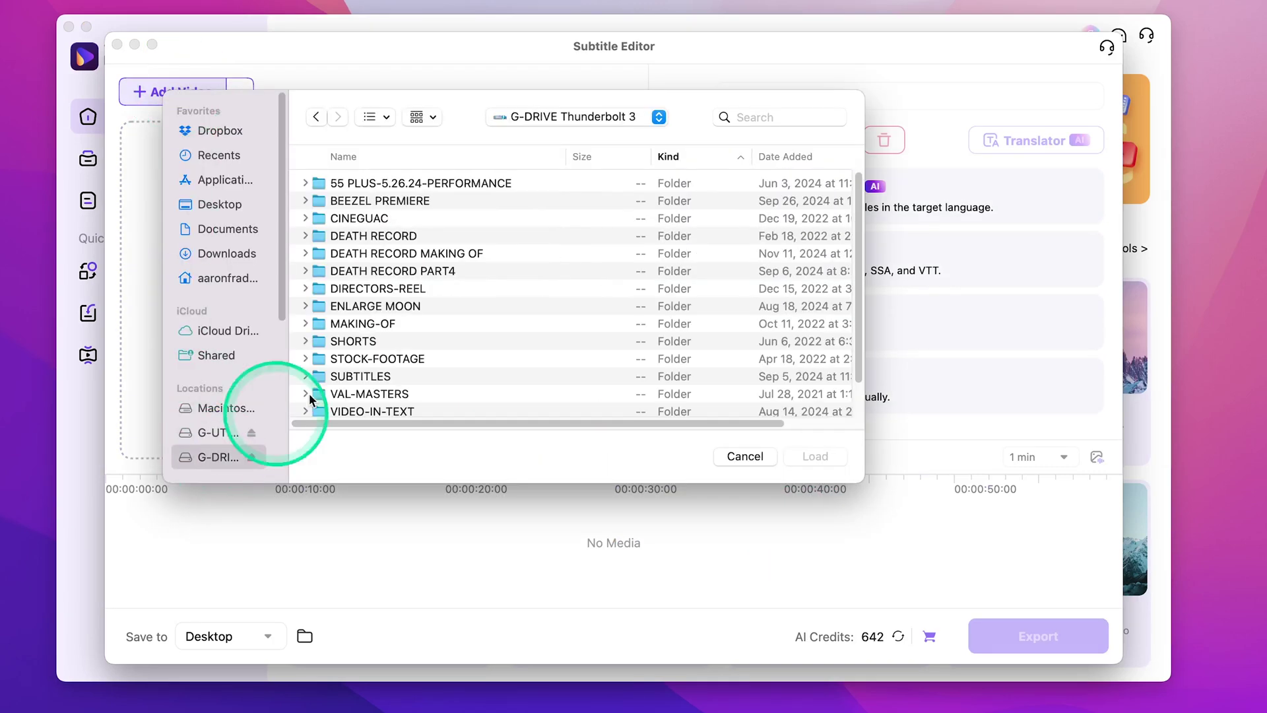
{"action": "double_click", "coordinate": [403, 328]}
{"action": "double_click", "coordinate": [372, 201]}
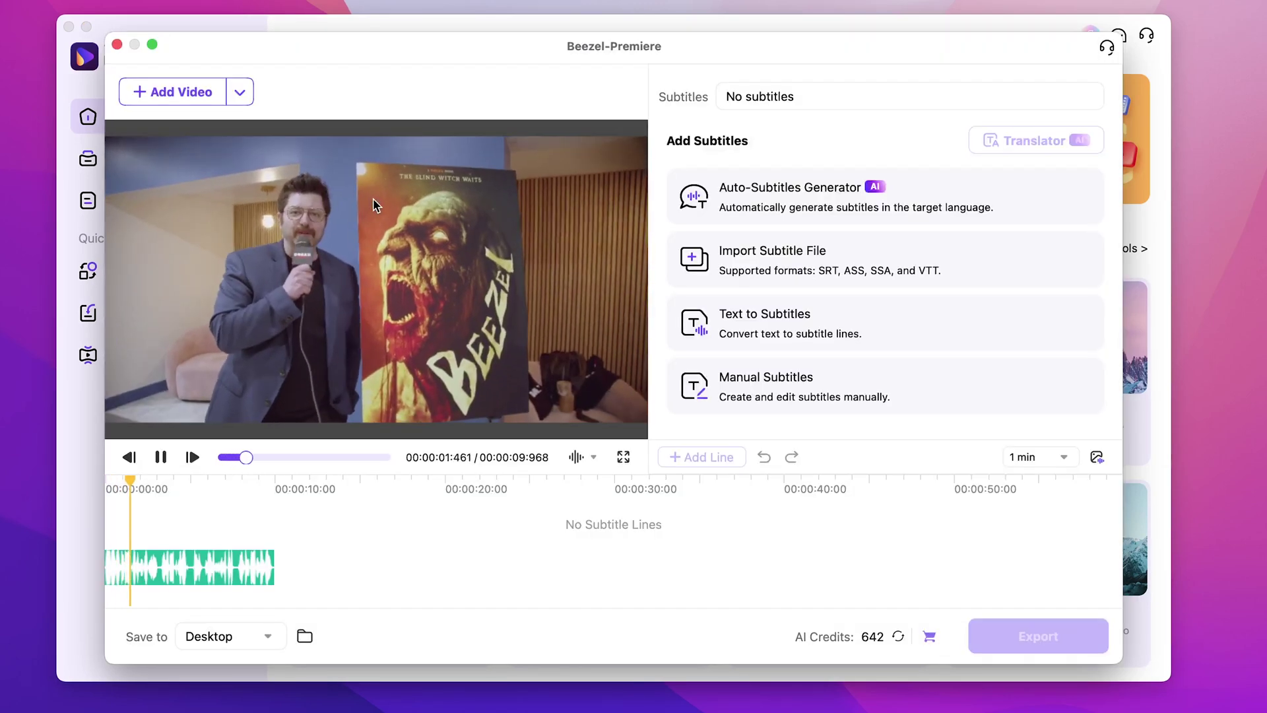
Step: Set the subtitle editor's output folder to the Desktop
{"action": "left_click", "coordinate": [228, 636]}
{"action": "left_click", "coordinate": [226, 709]}
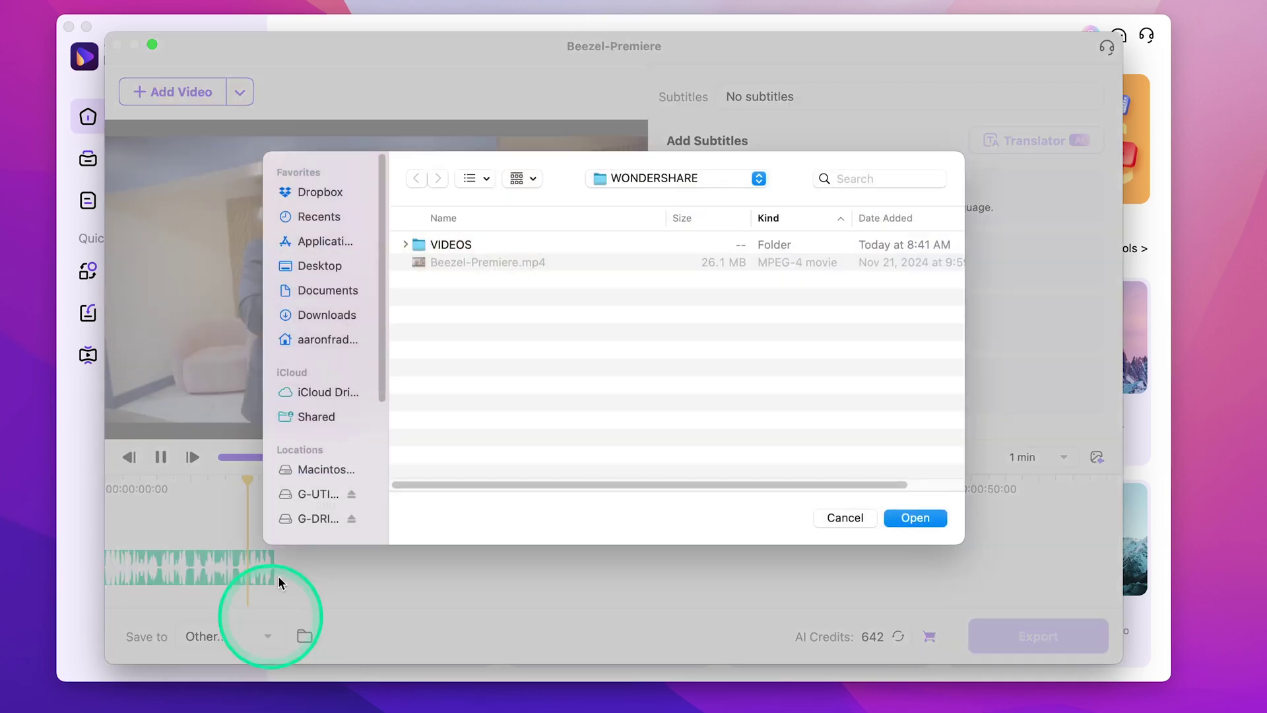
{"action": "left_click", "coordinate": [317, 267]}
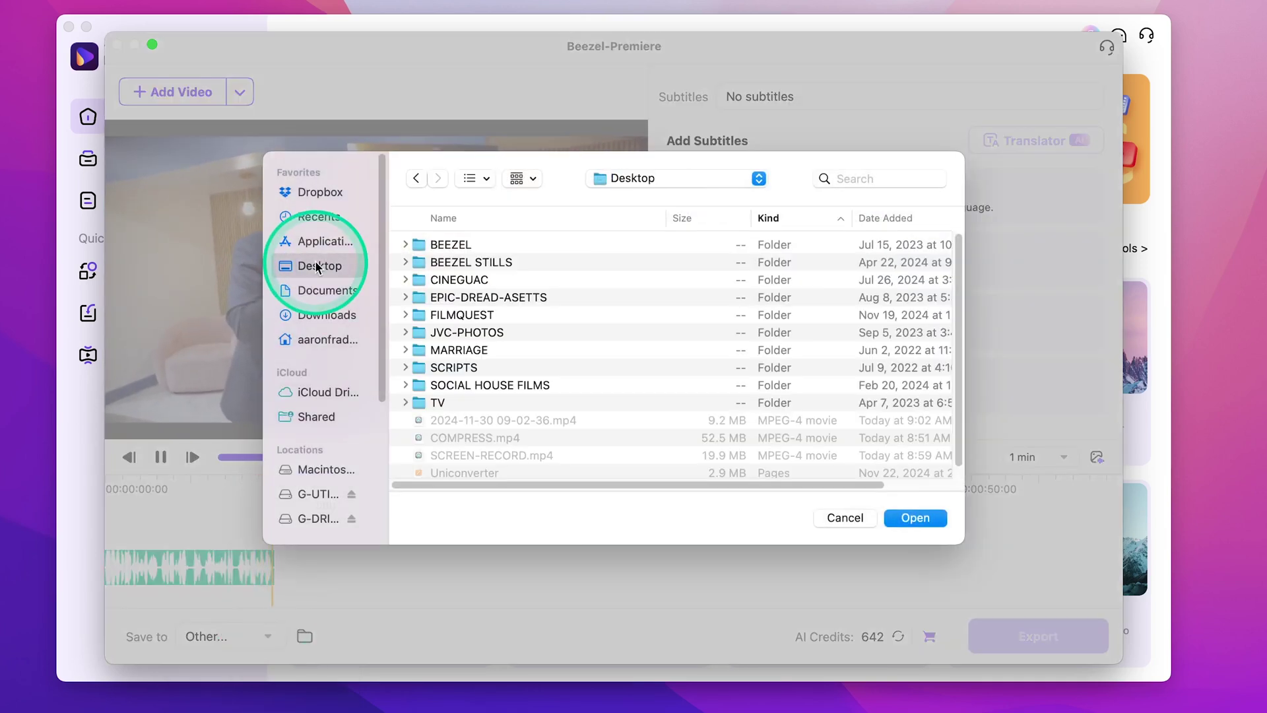
{"action": "left_click", "coordinate": [932, 517]}
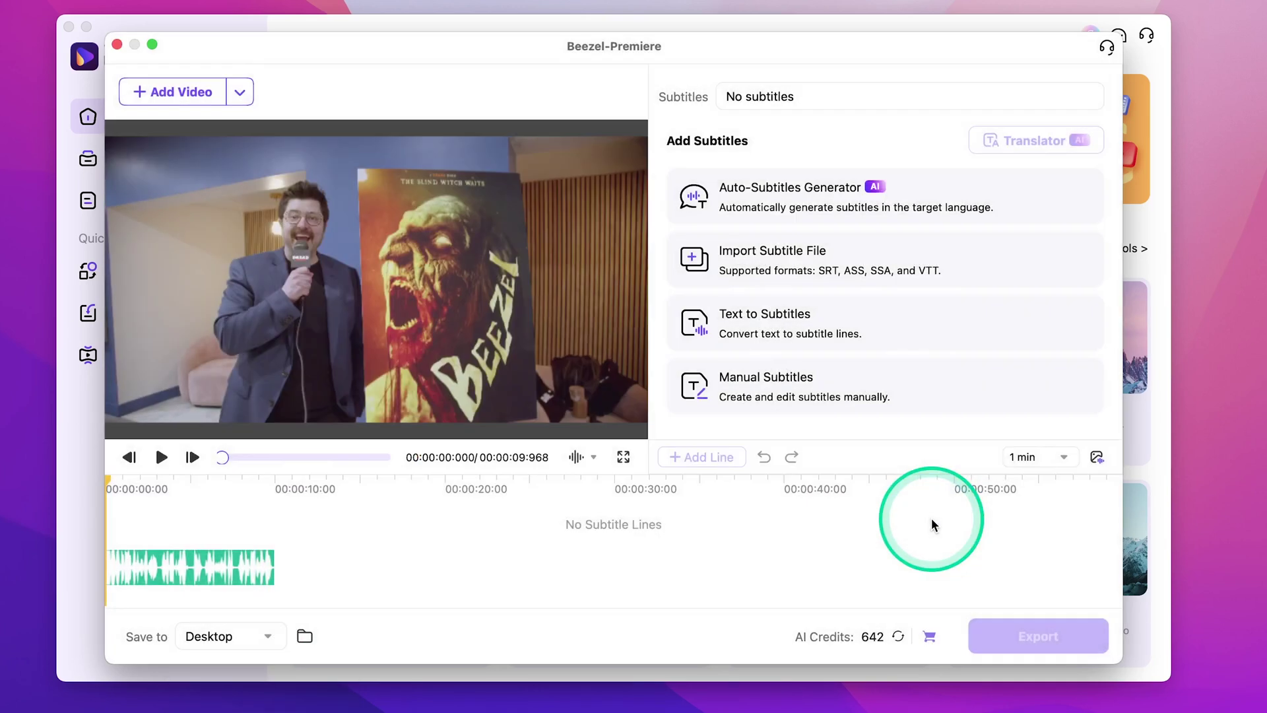
Step: Run the Auto-Subtitles Generator with English (United States) as source and English as target
{"action": "left_click", "coordinate": [823, 196]}
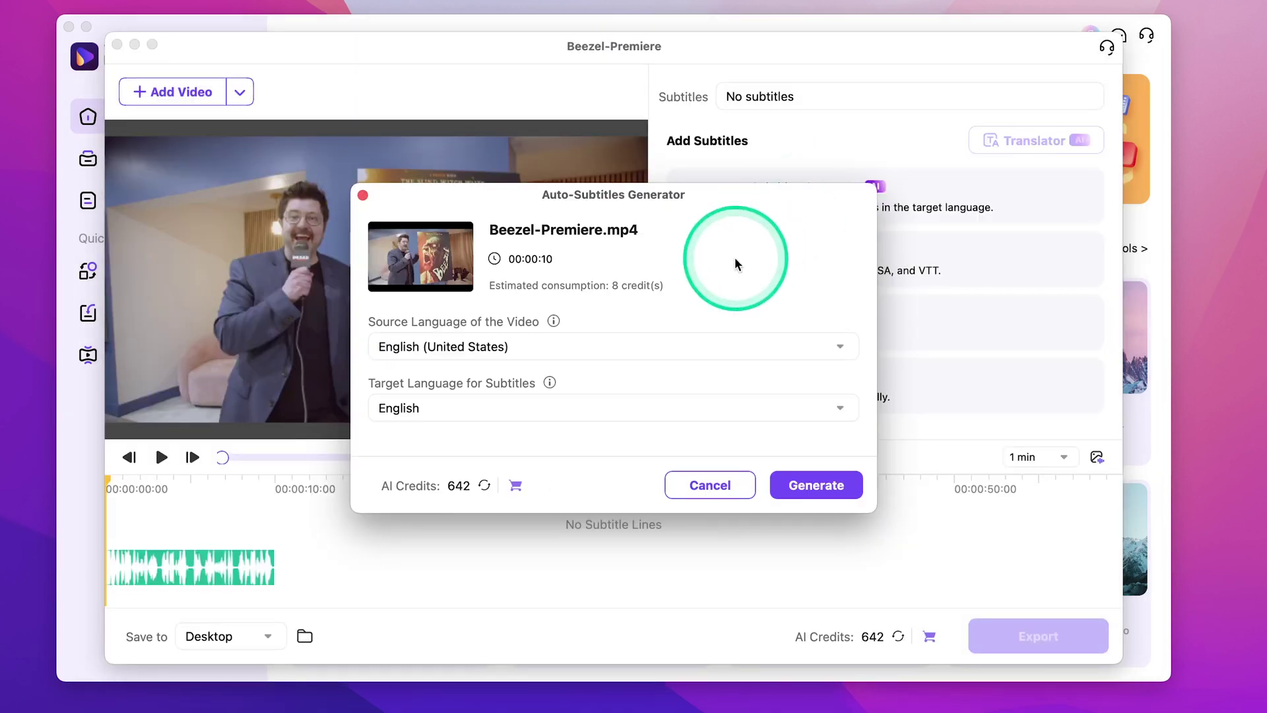
{"action": "left_click", "coordinate": [645, 345]}
{"action": "left_click", "coordinate": [645, 346]}
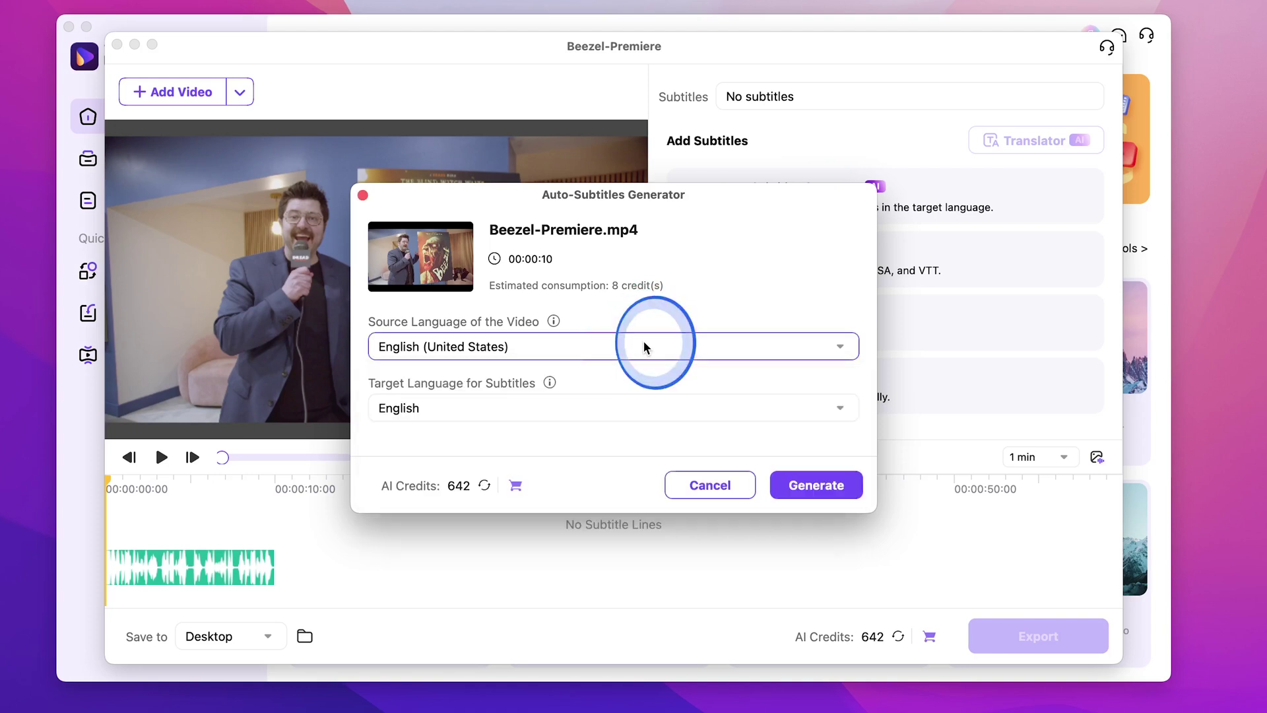
{"action": "left_click", "coordinate": [644, 345]}
{"action": "left_click", "coordinate": [692, 297]}
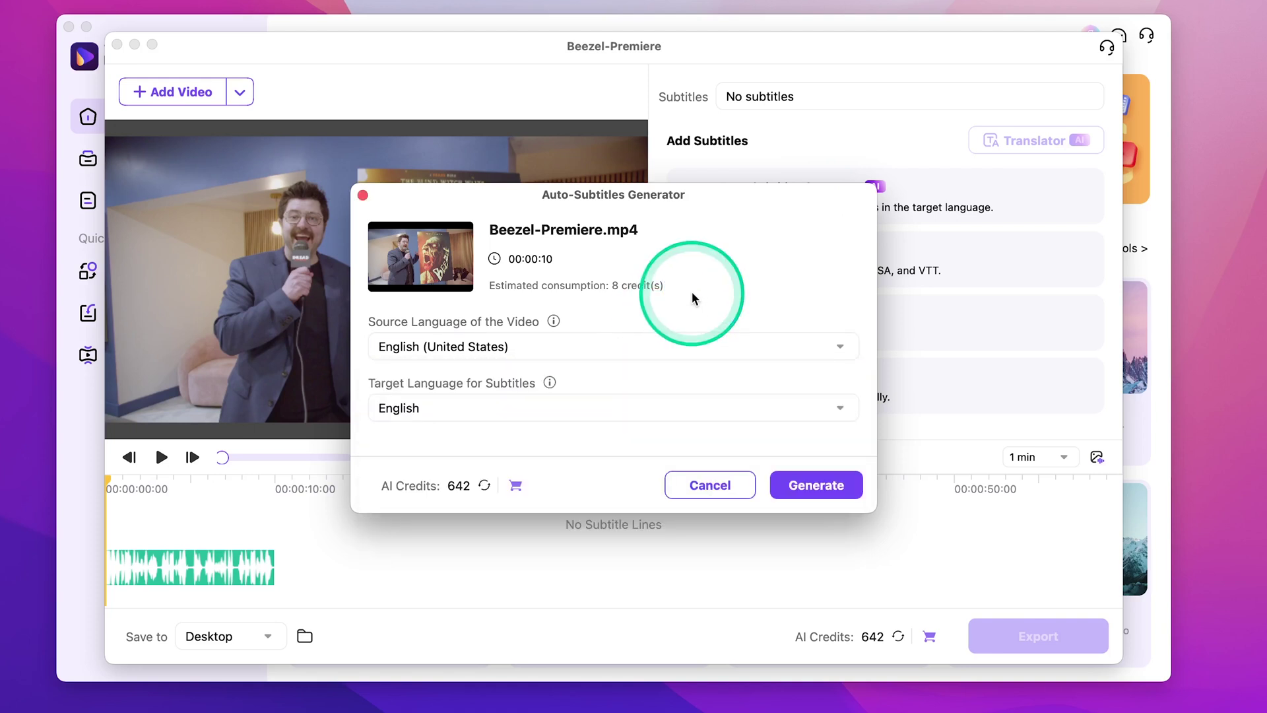
{"action": "left_click", "coordinate": [815, 484]}
{"action": "left_click", "coordinate": [670, 453]}
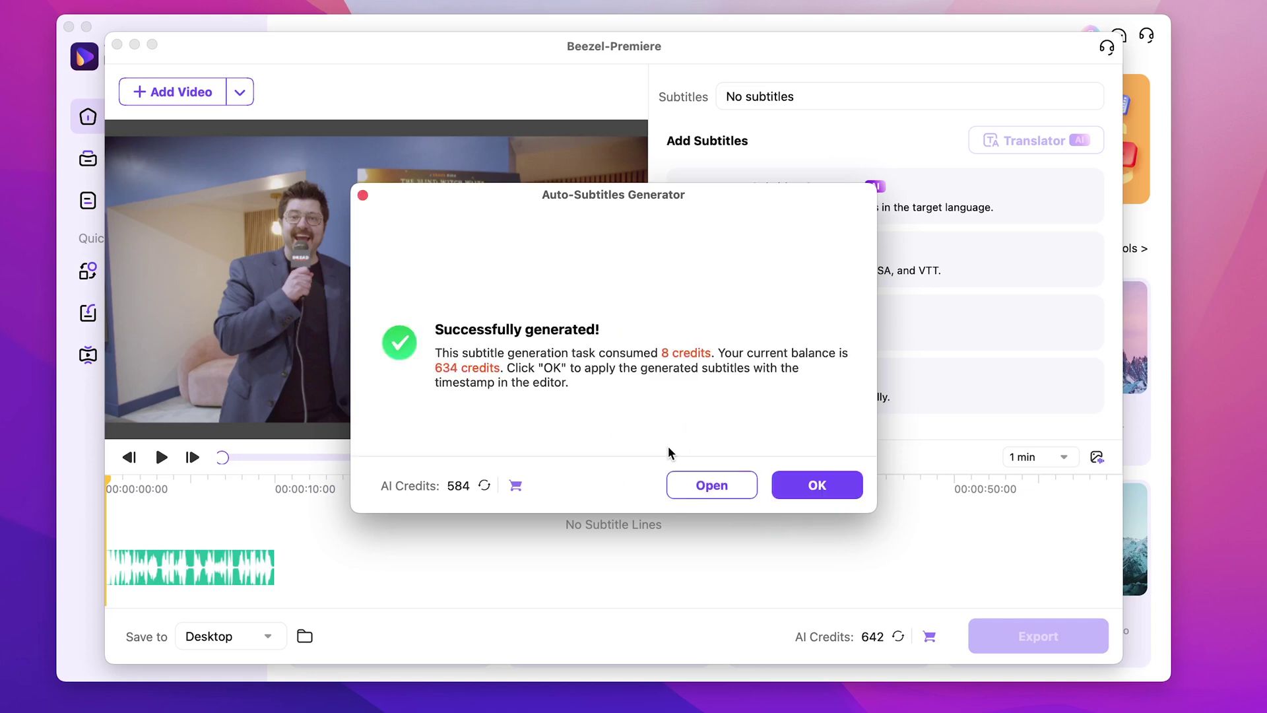
Step: Apply the generated subtitles and review the lines through to the one at 08:000
{"action": "left_click", "coordinate": [816, 486]}
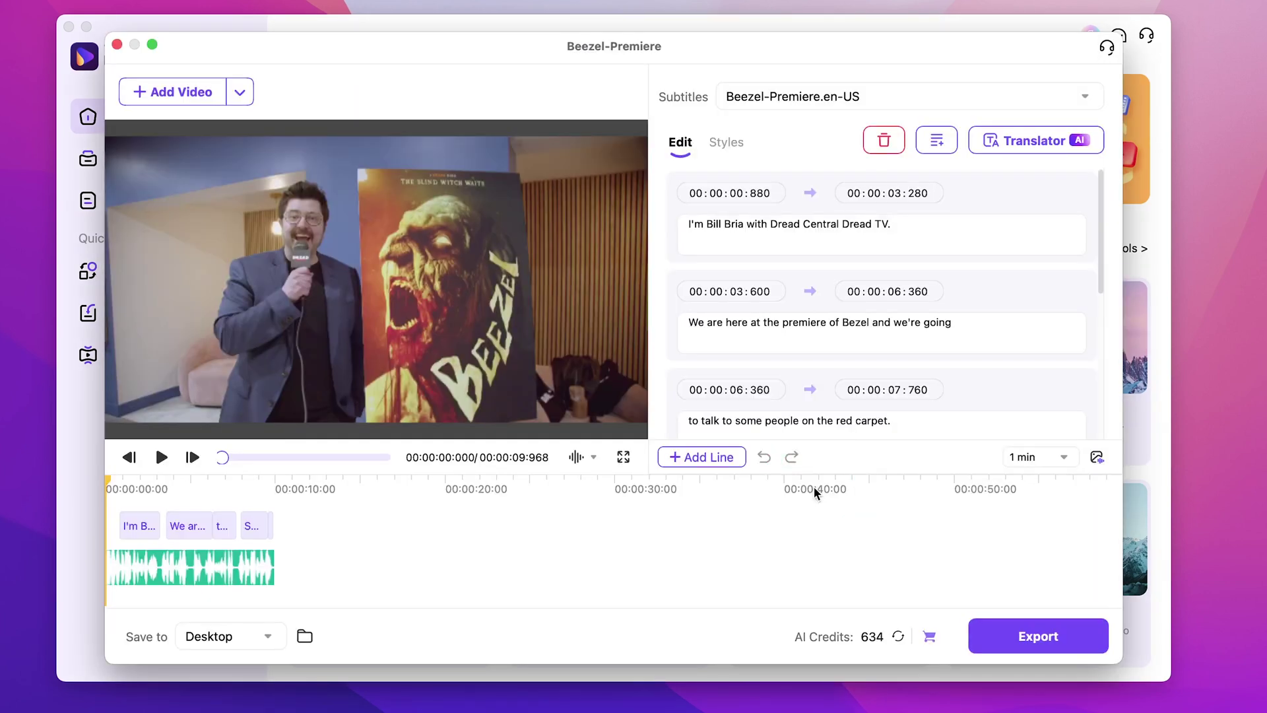
{"action": "left_click", "coordinate": [920, 226]}
{"action": "left_click", "coordinate": [853, 322]}
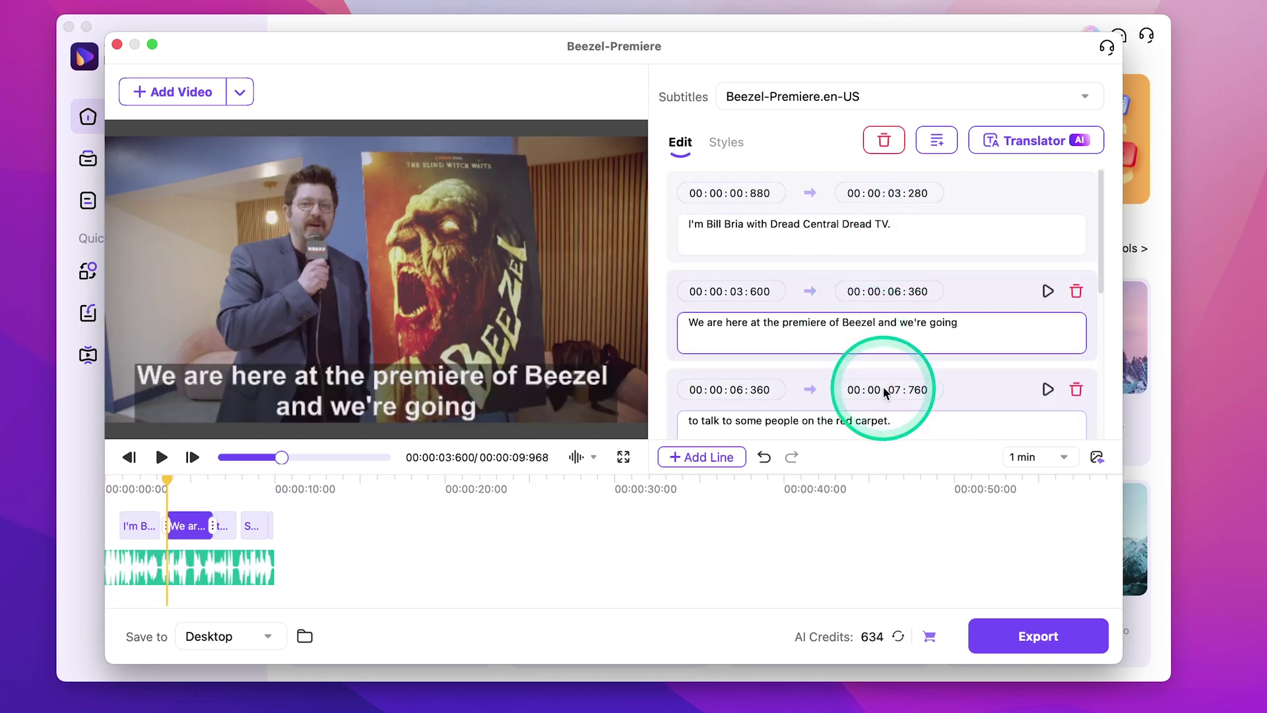
{"action": "scroll", "coordinate": [886, 388], "scroll_direction": "down", "scroll_amount": 2}
{"action": "left_click", "coordinate": [893, 383]}
Step: Play the subtitled video from about one second to check the captions, then pause
{"action": "left_click_drag", "start_coordinate": [242, 489], "coordinate": [110, 487]}
{"action": "left_click", "coordinate": [160, 457]}
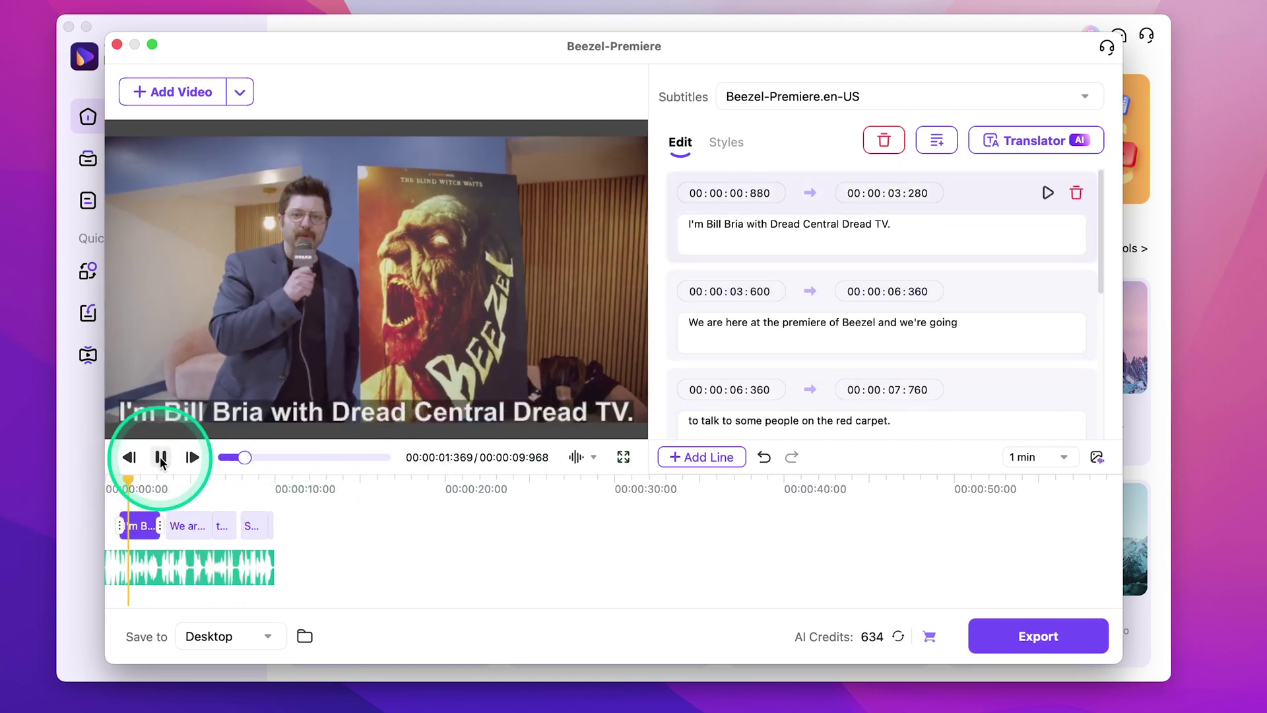
{"action": "left_click", "coordinate": [412, 573]}
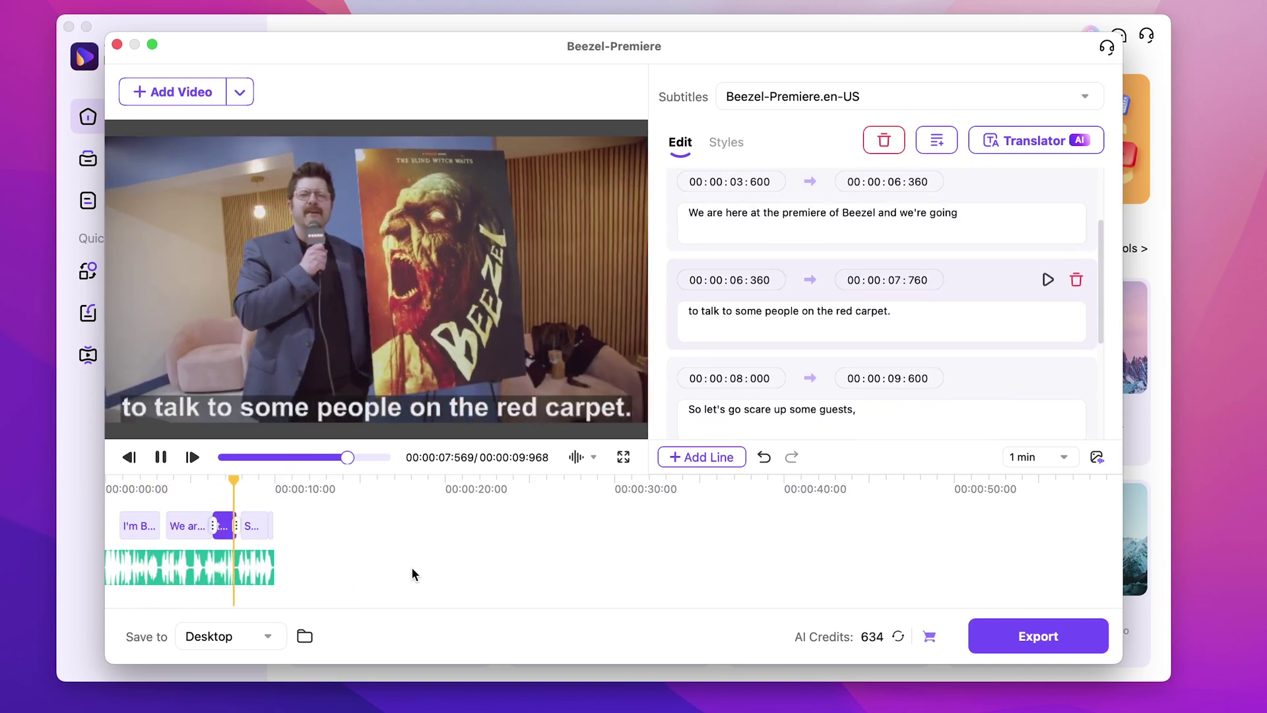
{"action": "left_click", "coordinate": [162, 457]}
Step: Choose MP4 File as the export type for the subtitled Beezel-Premiere video
{"action": "left_click", "coordinate": [1035, 638]}
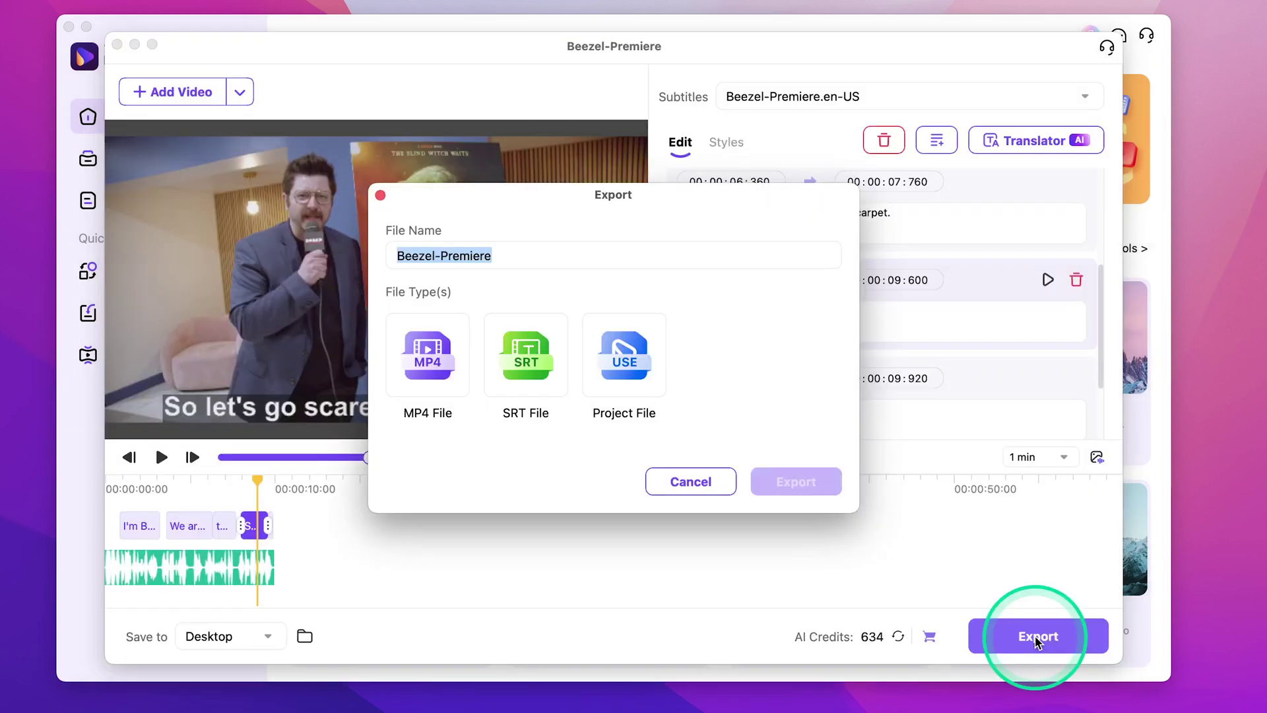
{"action": "left_click", "coordinate": [426, 350]}
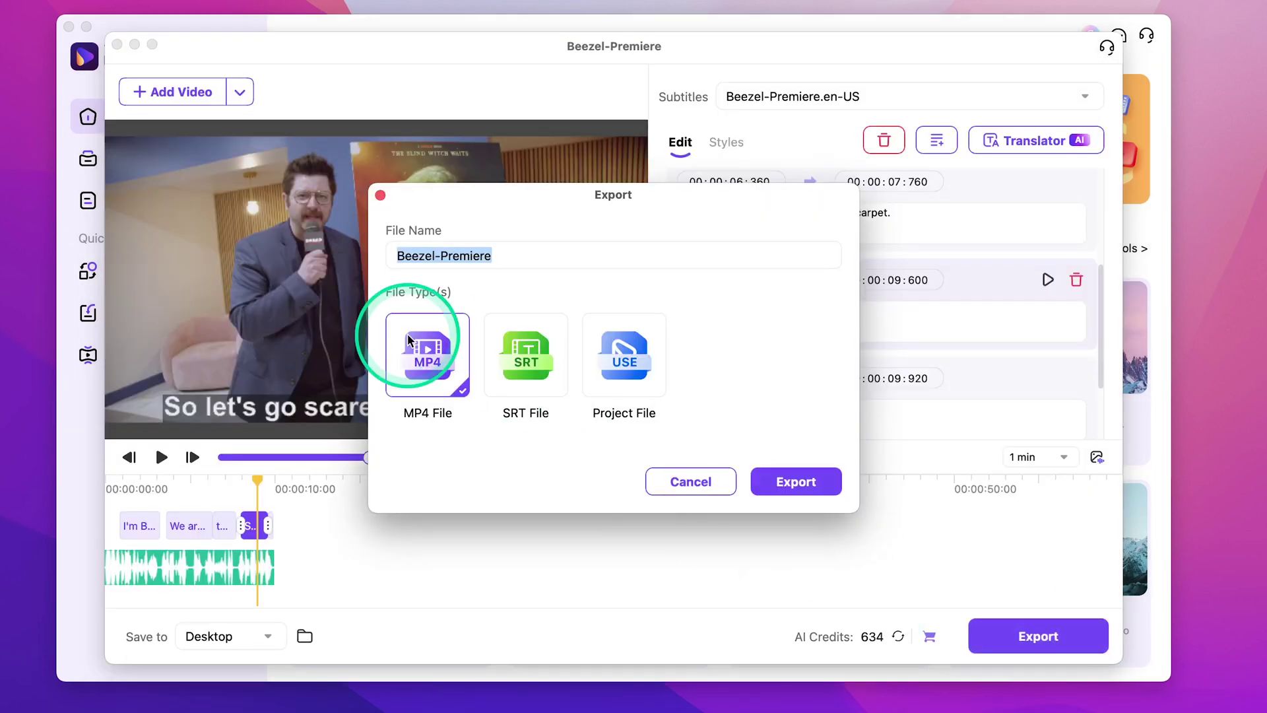